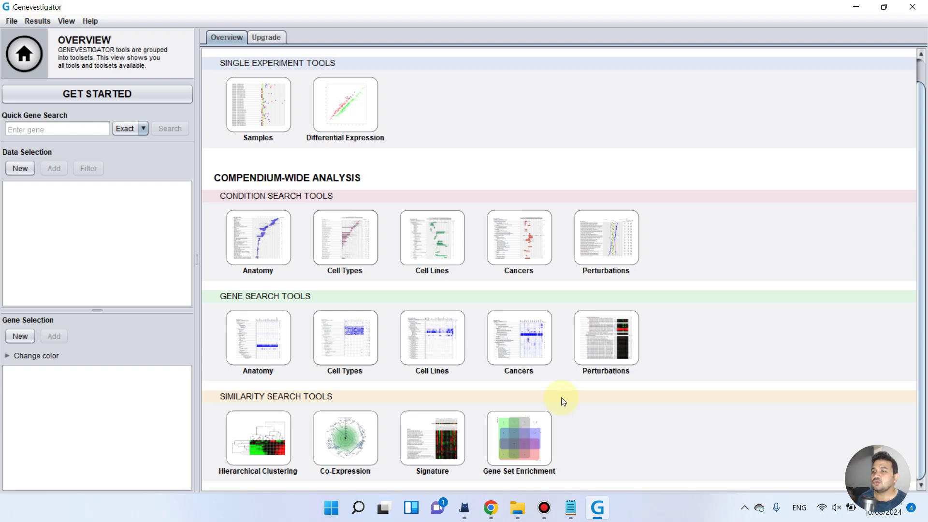
- Switch to Notepad, review the ID lists in Cancer.txt and PCD.txt, and return to Genevestigator
click(573, 508)
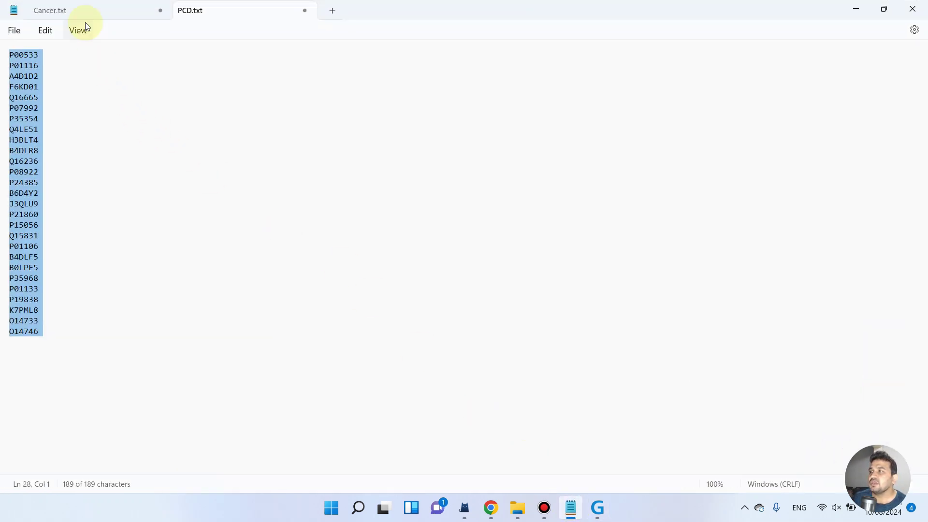
click(87, 17)
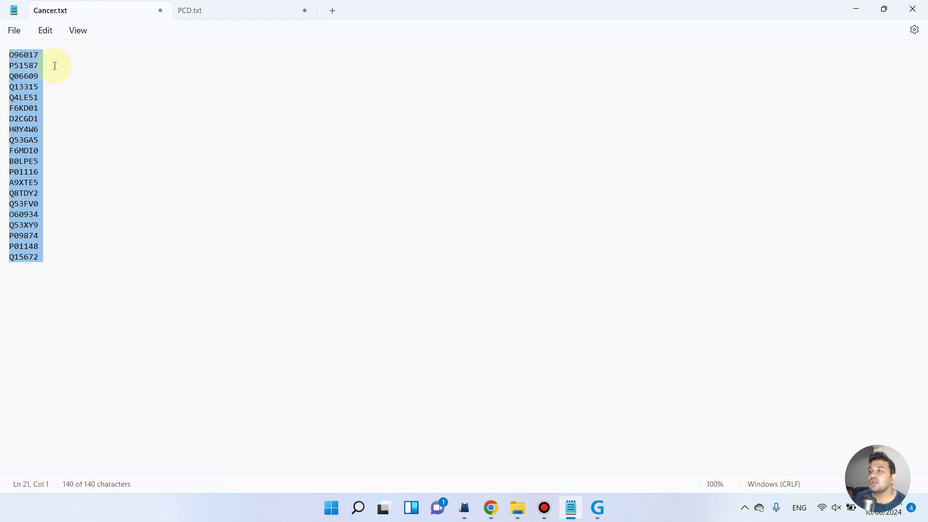
click(198, 9)
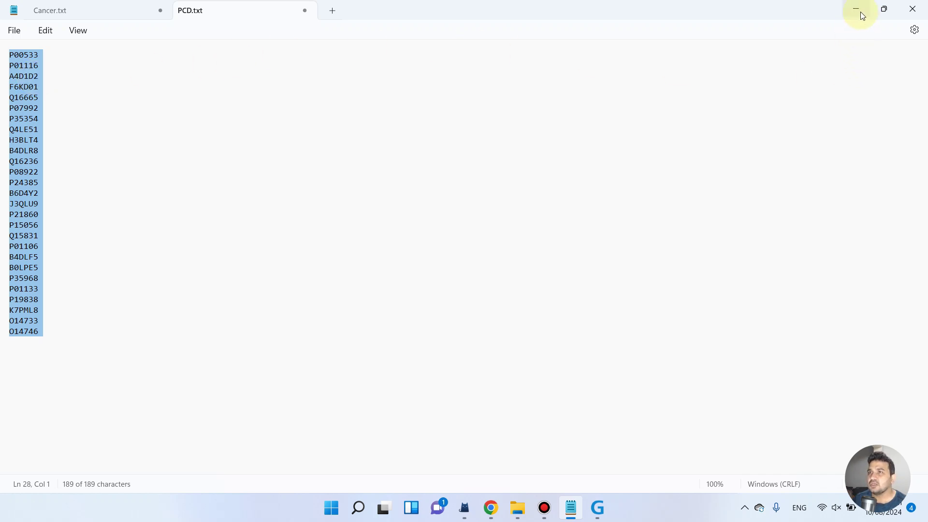
click(116, 12)
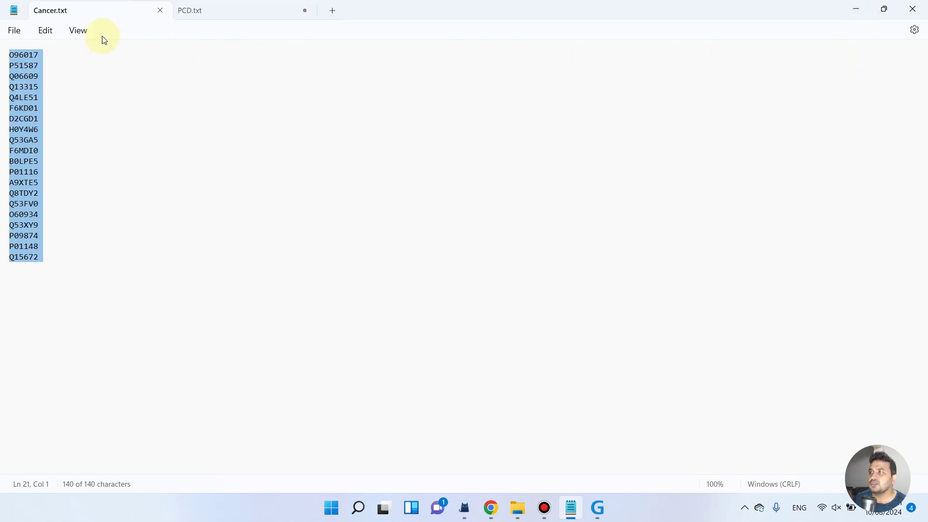
click(857, 8)
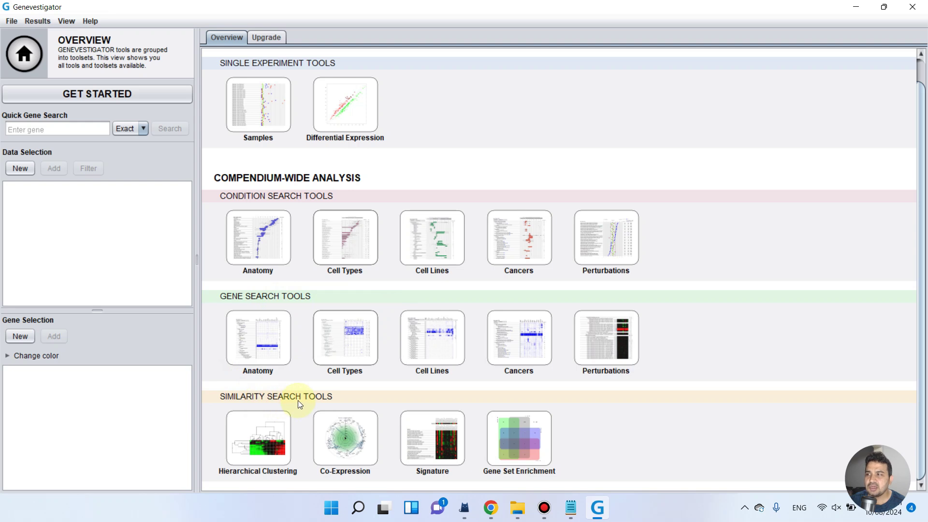
- Start a new data selection for Homo sapiens on the default mRNA-Seq Gene Level platform (ref: Ensembl 97, GRCh38.p12)
click(24, 169)
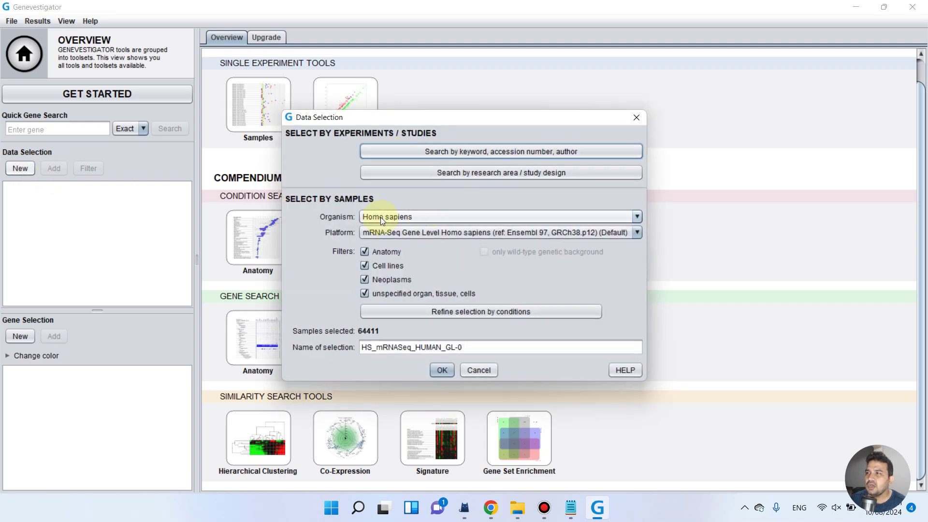
click(494, 213)
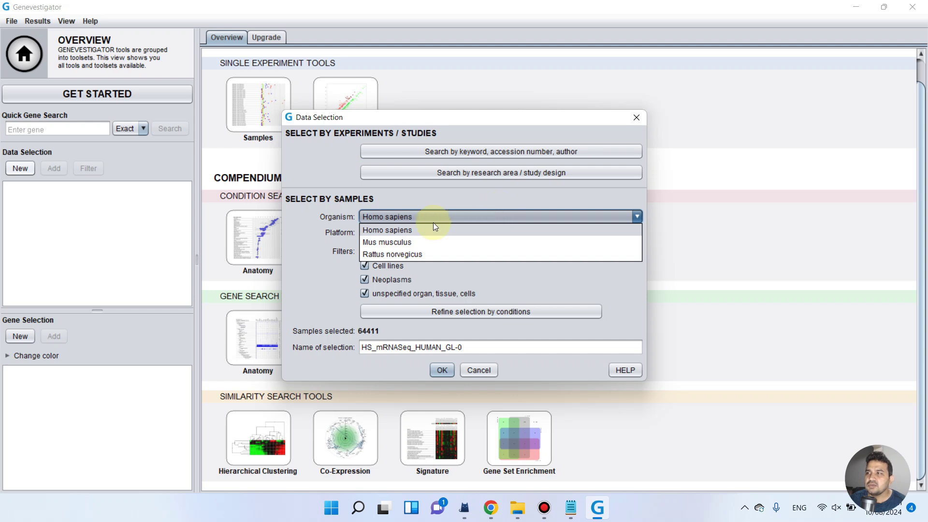
click(411, 230)
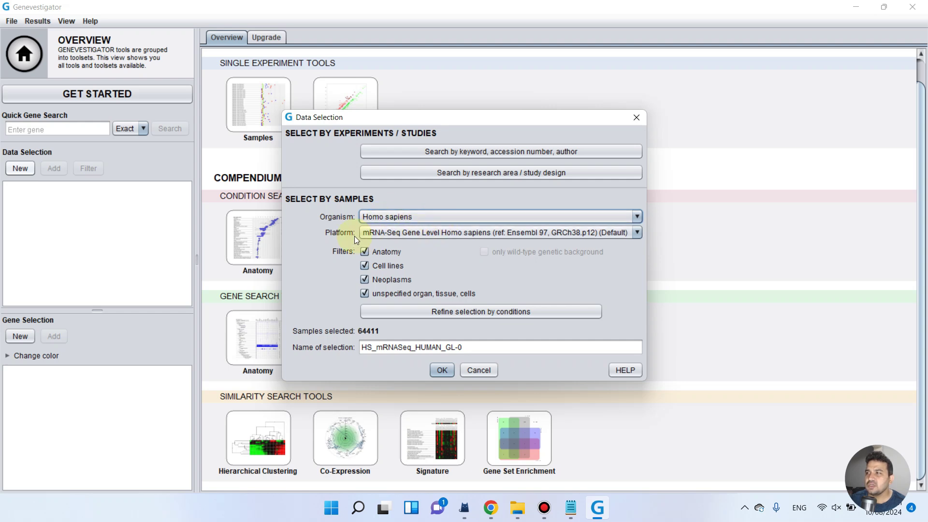
click(452, 233)
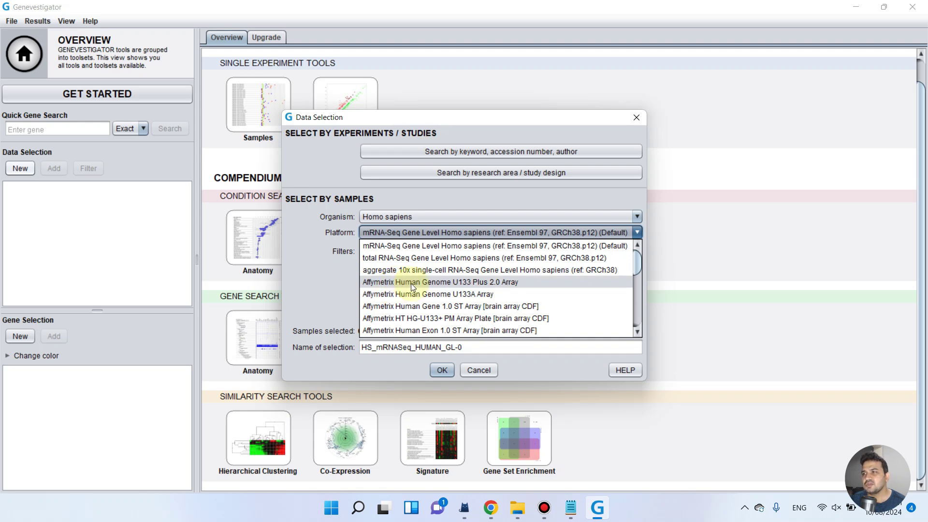
scroll(411, 285, down, 4)
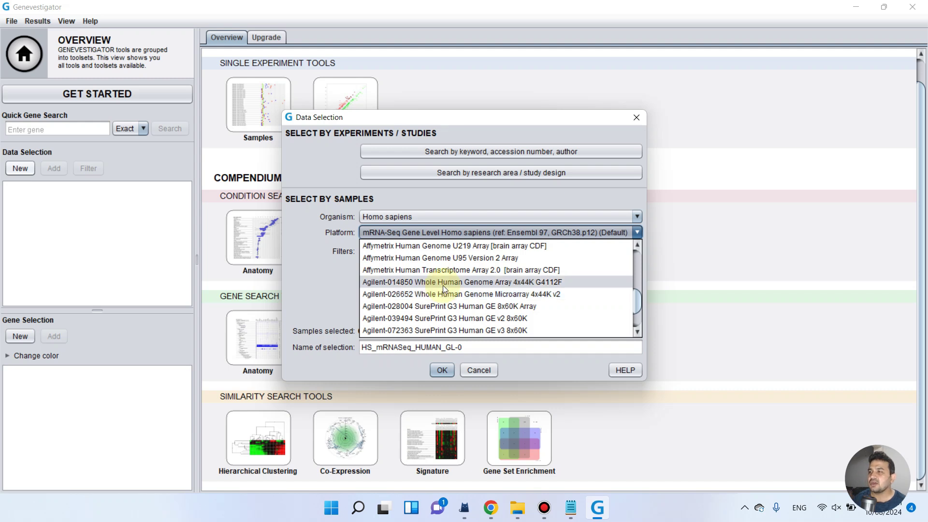
scroll(443, 285, up, 4)
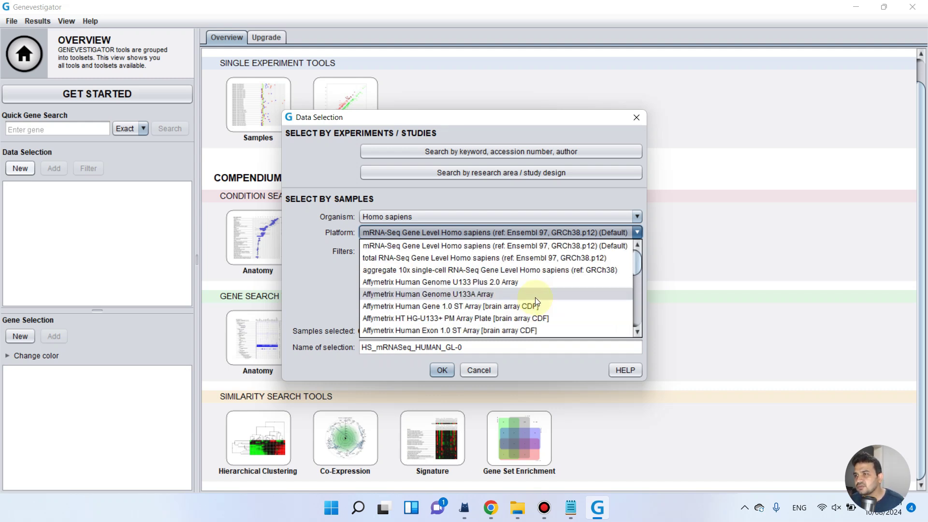
click(544, 246)
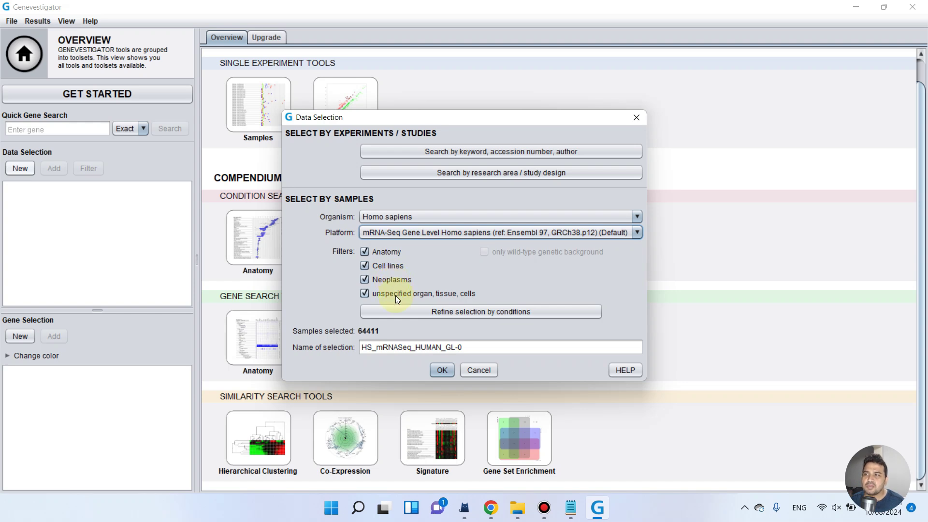
- Exclude cell lines, neoplasms and unspecified organ, tissue, cells from the samples, and create the data selection under the name Video
click(365, 265)
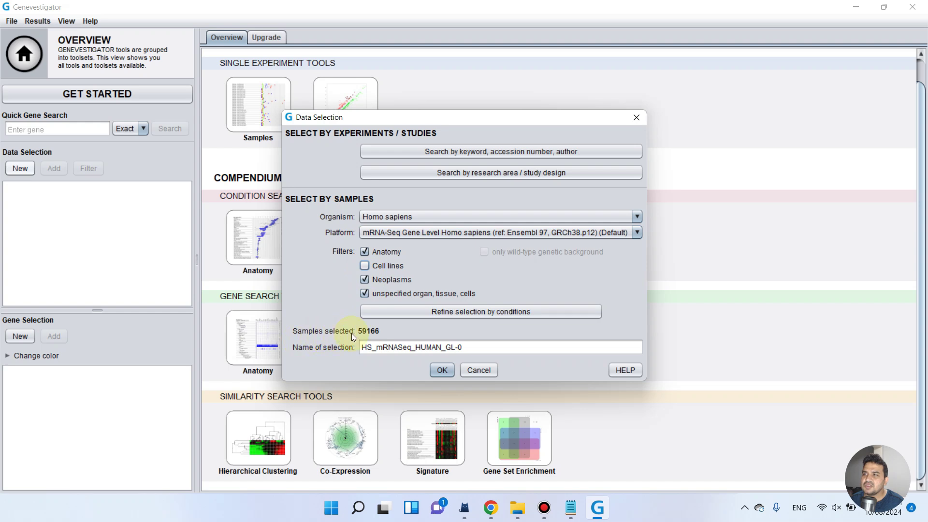
click(365, 280)
click(366, 294)
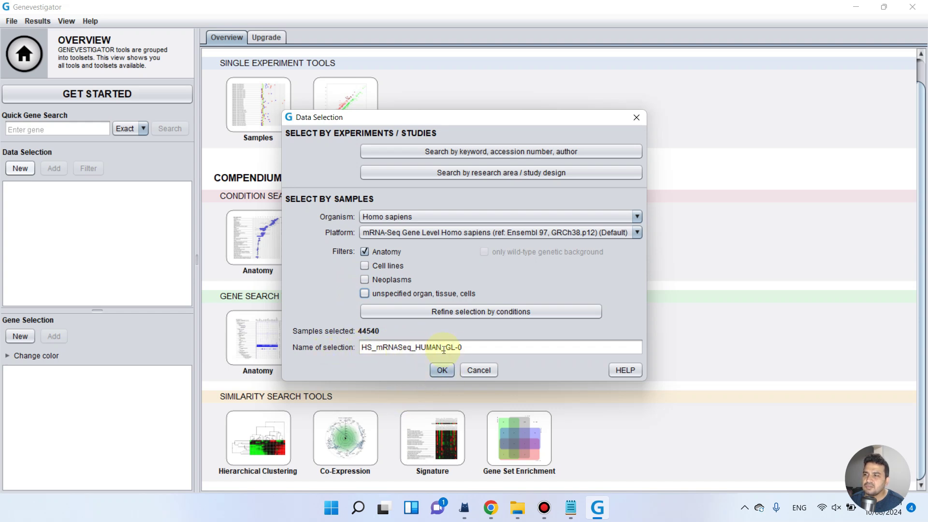
click(482, 347)
drag(482, 347, 287, 340)
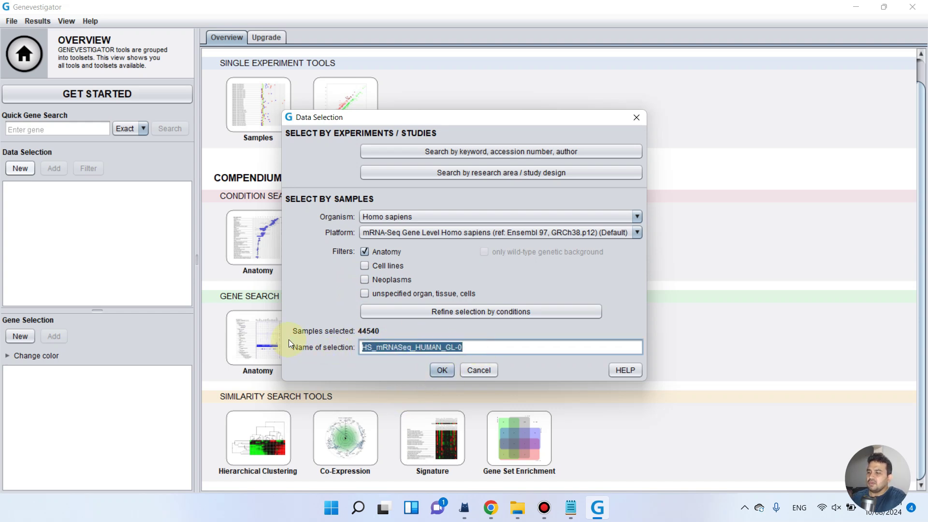
text(Video)
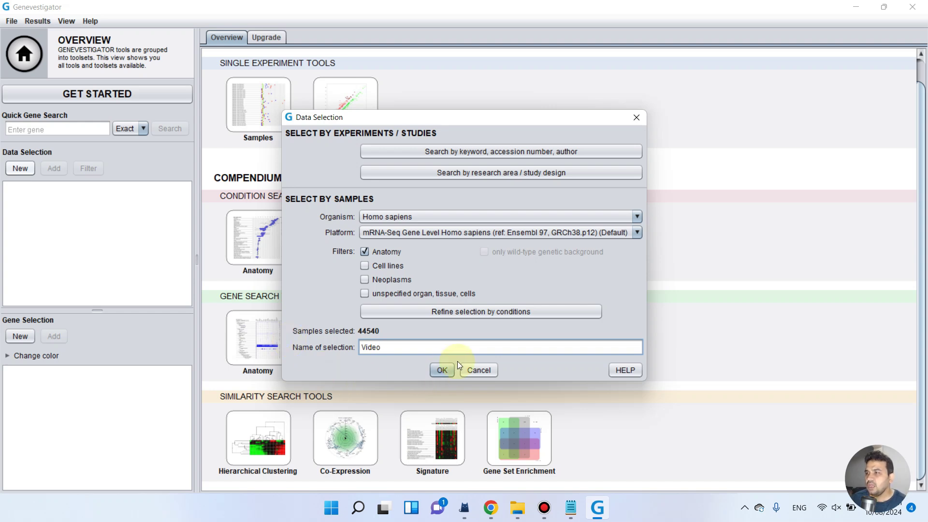
click(441, 370)
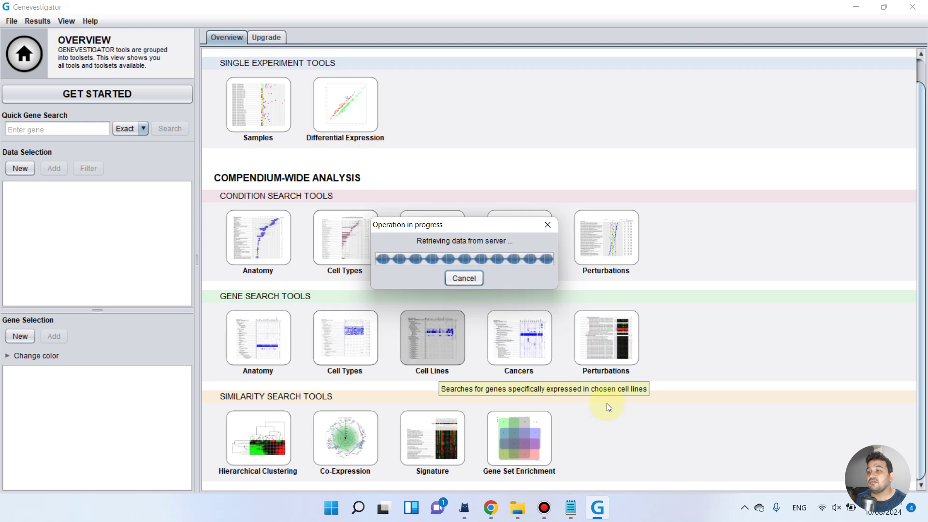
click(571, 508)
key(super+Up)
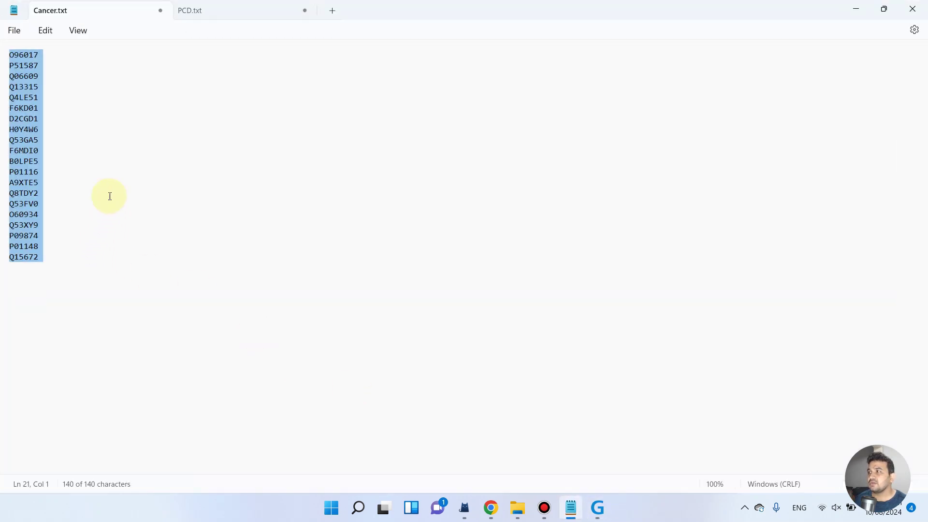
click(853, 7)
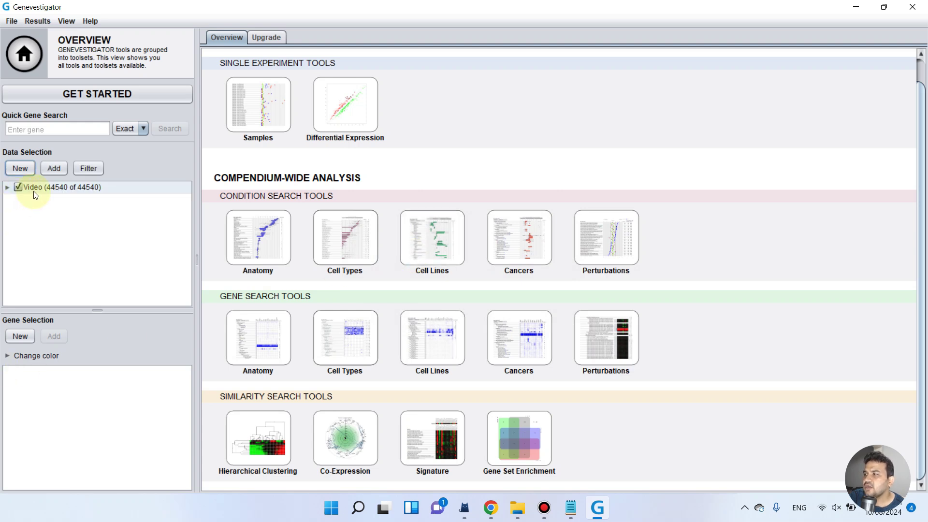
- Start a new Homo sapiens gene selection and fill its search list with all IDs copied from Cancer.txt in Notepad
click(22, 338)
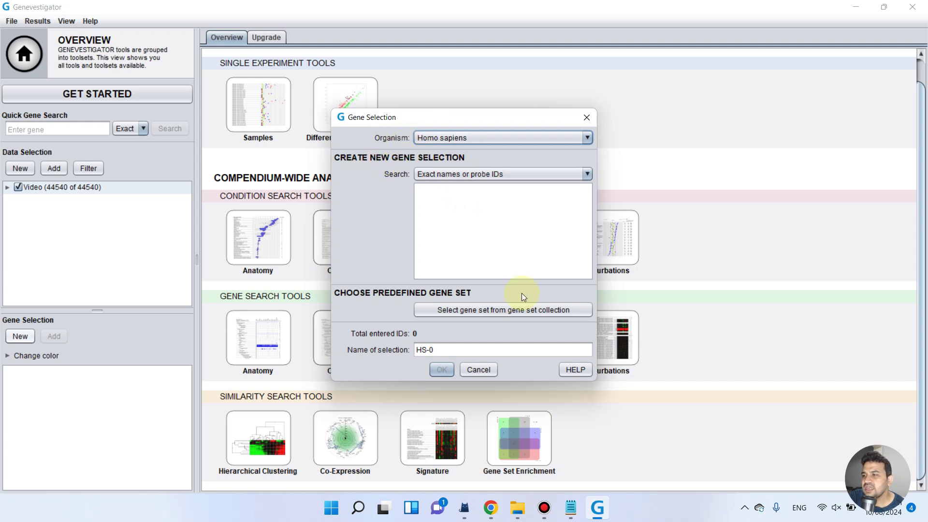
click(570, 508)
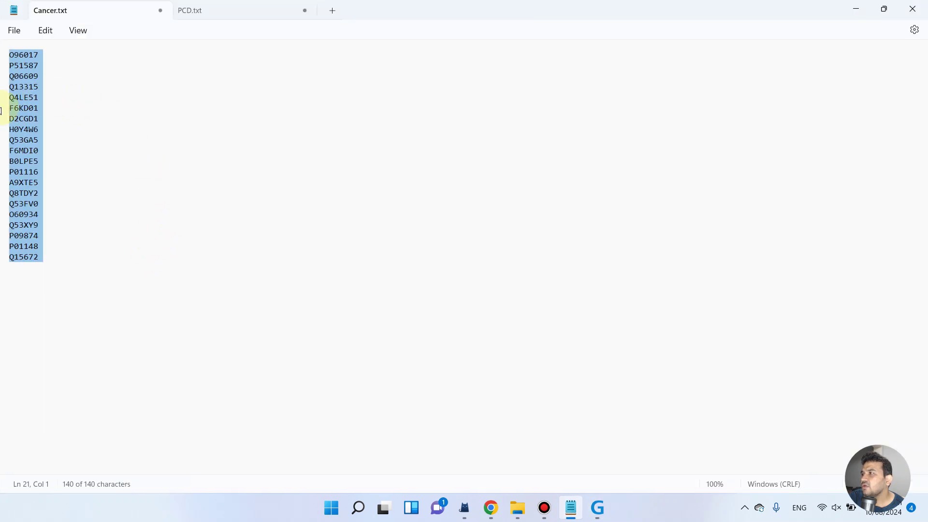
right_click(18, 99)
click(57, 162)
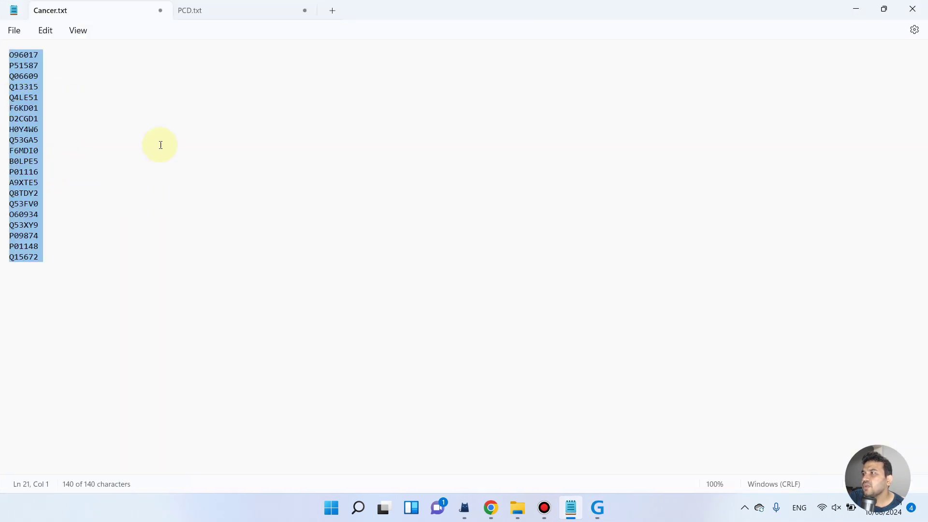
click(857, 9)
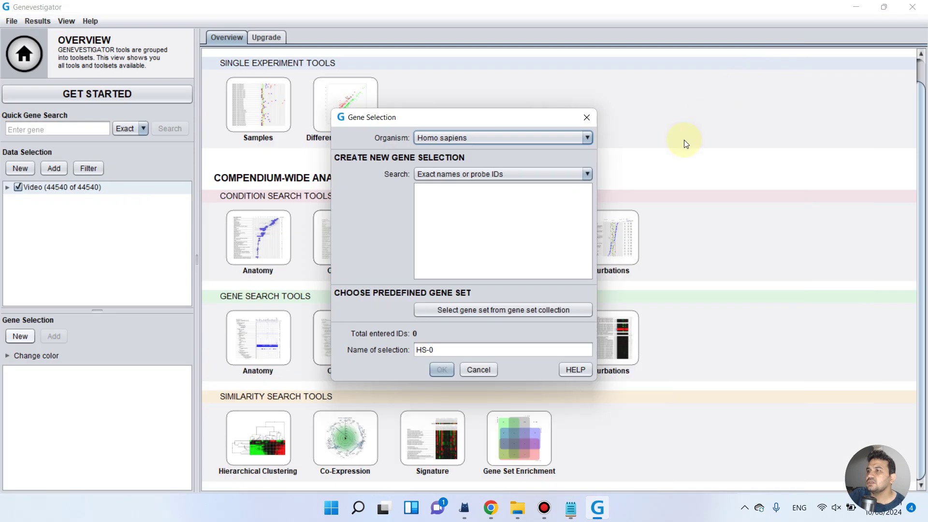
click(456, 209)
key(ctrl+v)
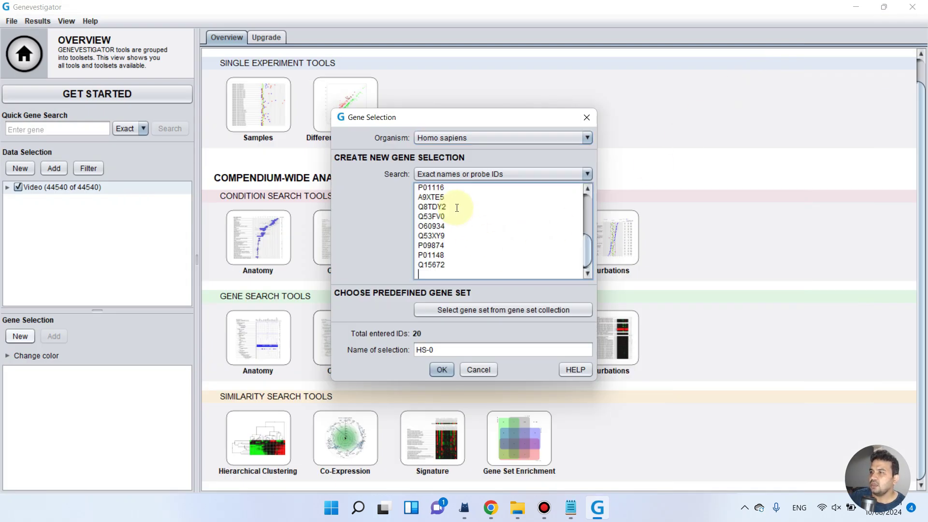
- Append a // separator line and the IDs copied from PCD.txt in Notepad, and create the gene selection from all found genes
text(//)
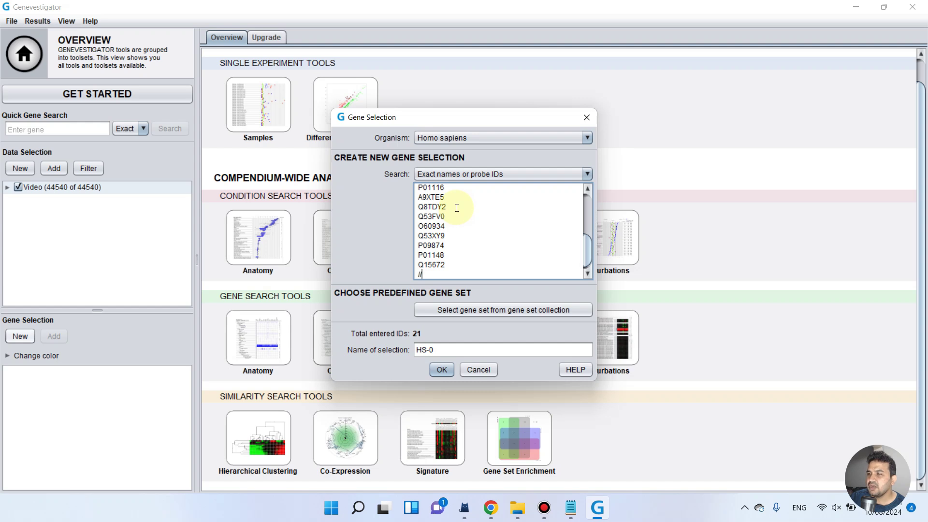
key(Return)
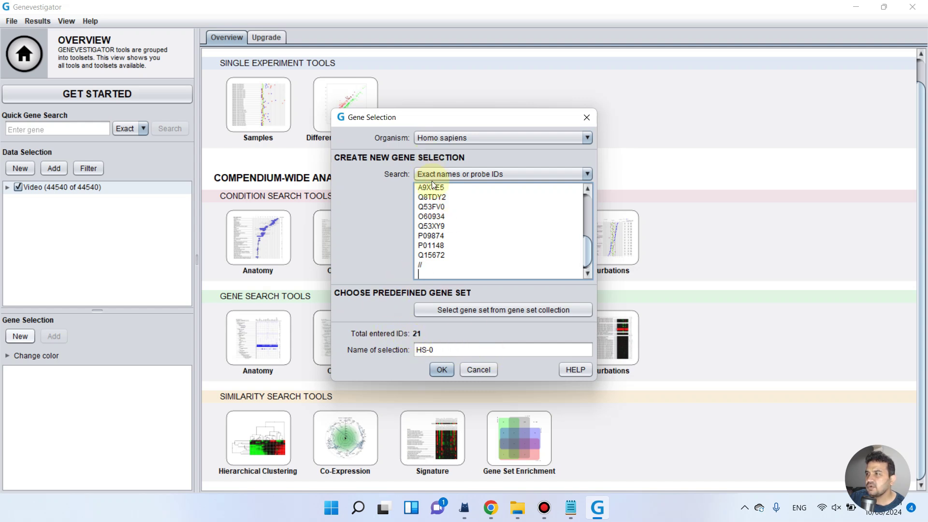
mouse_move(601, 512)
click(570, 508)
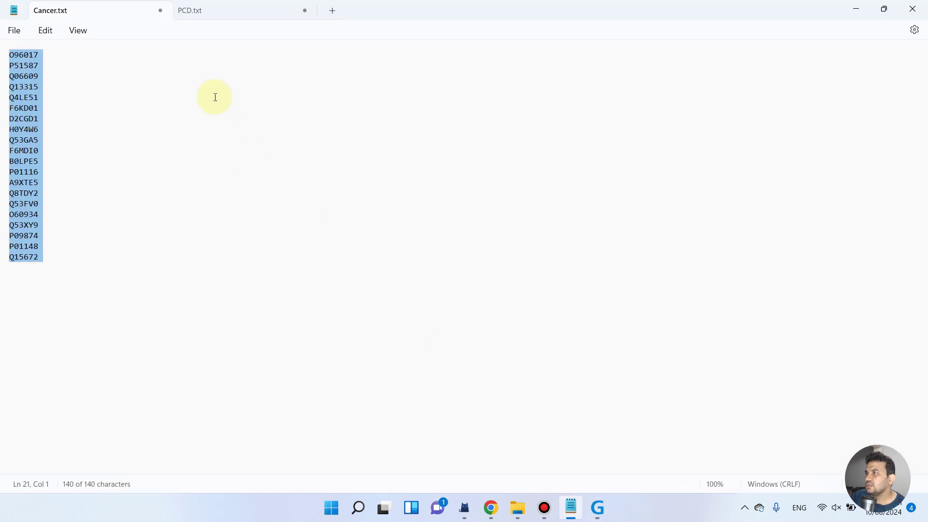
click(198, 12)
right_click(29, 90)
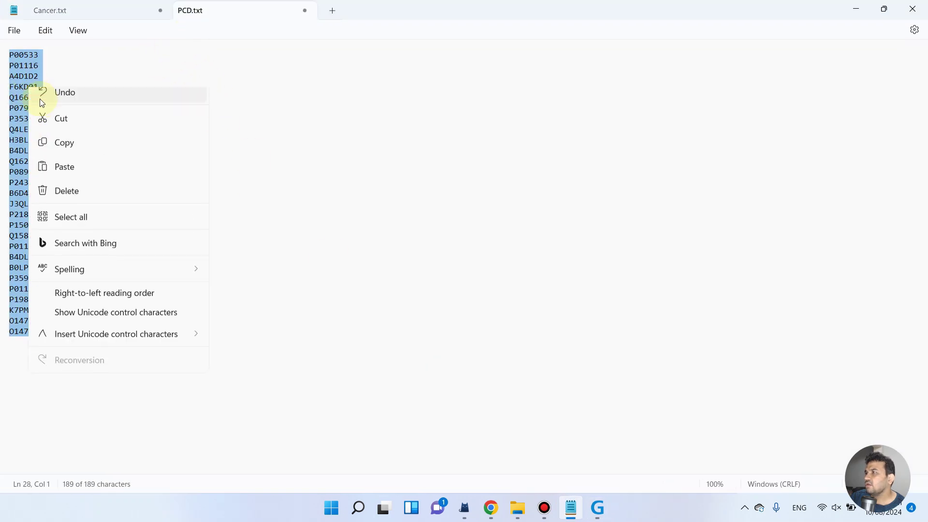
click(75, 155)
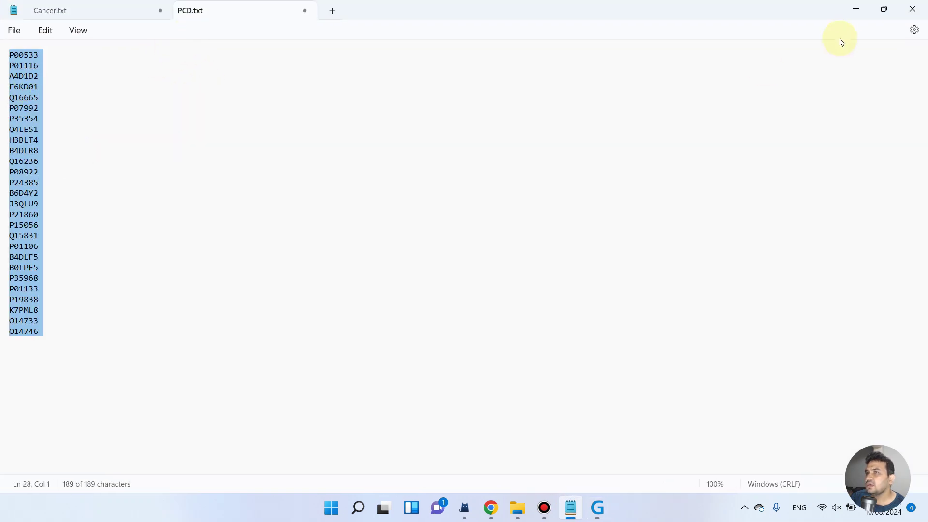
click(855, 9)
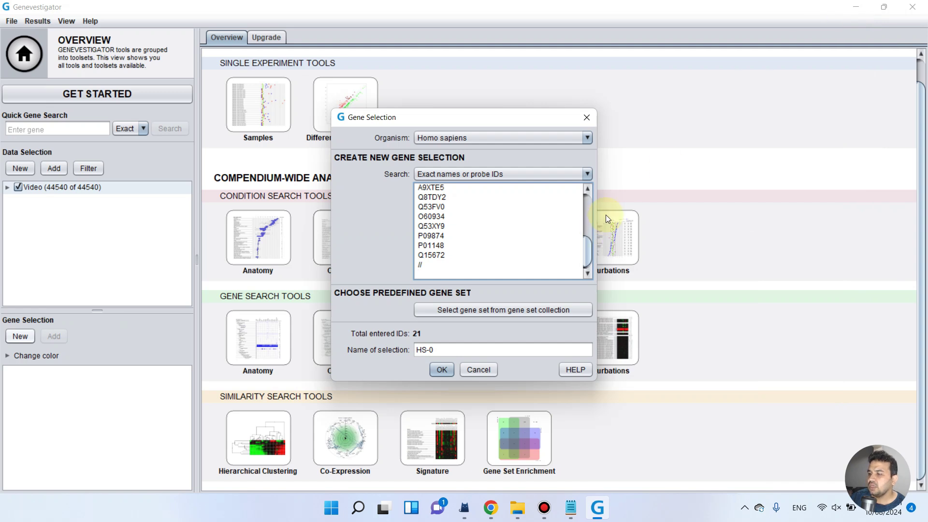
key(ctrl+v)
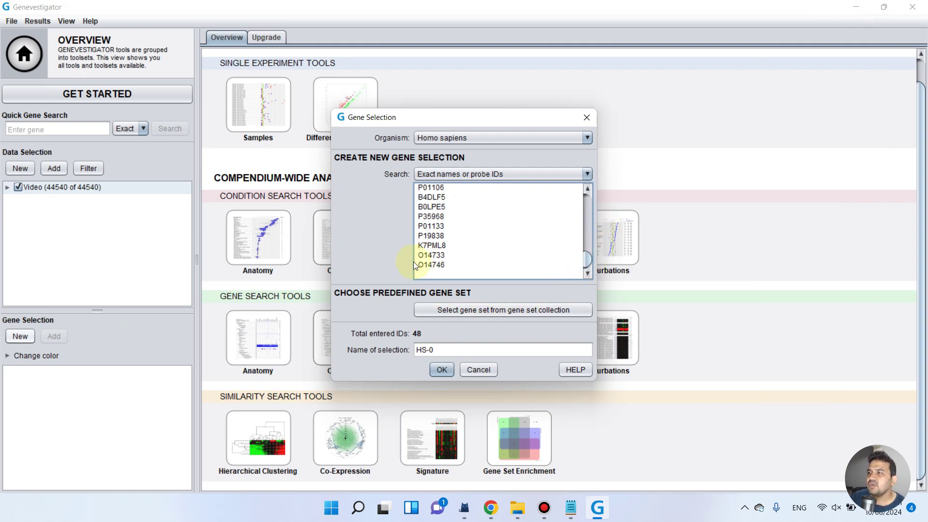
click(446, 372)
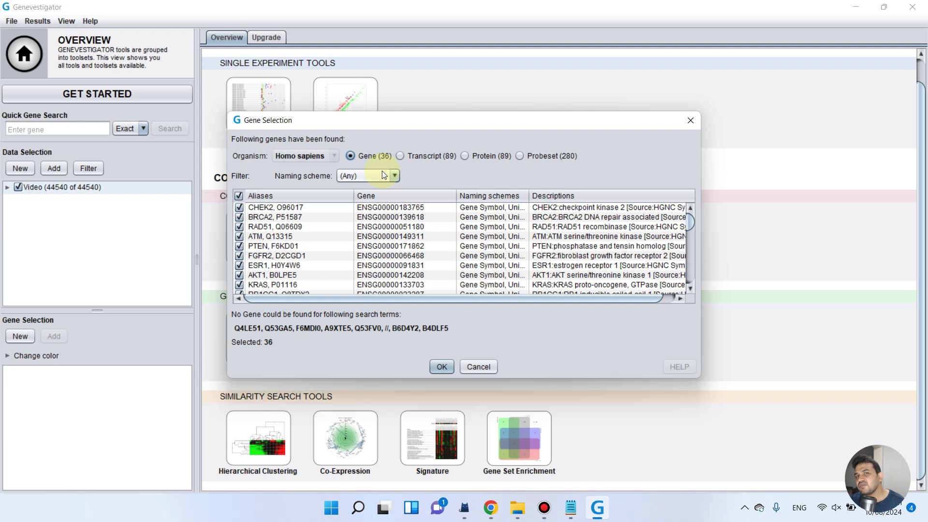
click(441, 368)
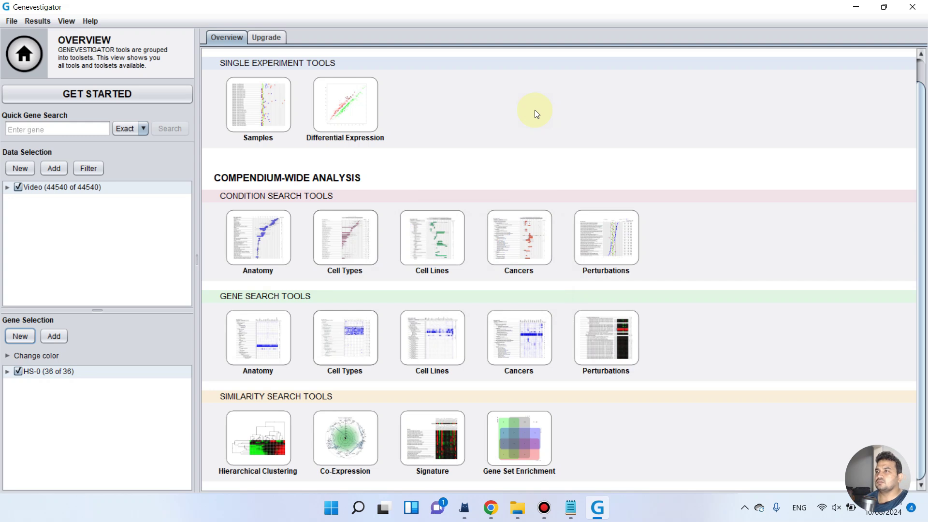
- Open the Samples tool for the two selections and sort its scatterplot by the BRCA2 gene
click(261, 102)
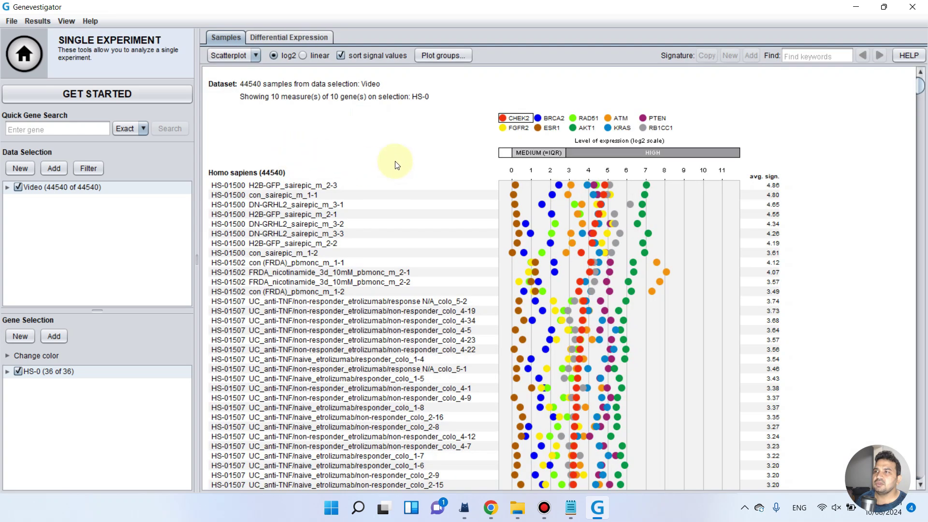
click(553, 120)
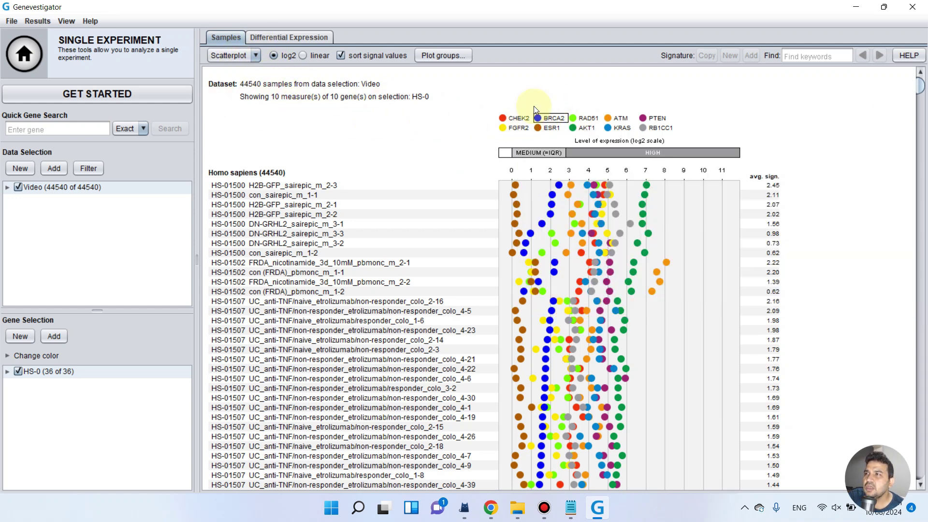
- Sort the samples scatterplot by the CHEK2 gene and look through the ranked samples and a sample's details
click(512, 120)
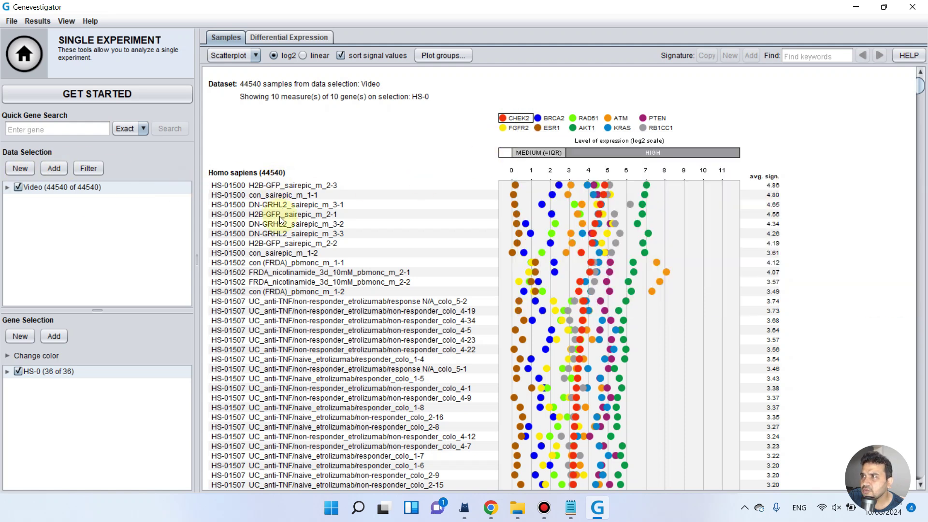
mouse_move(246, 261)
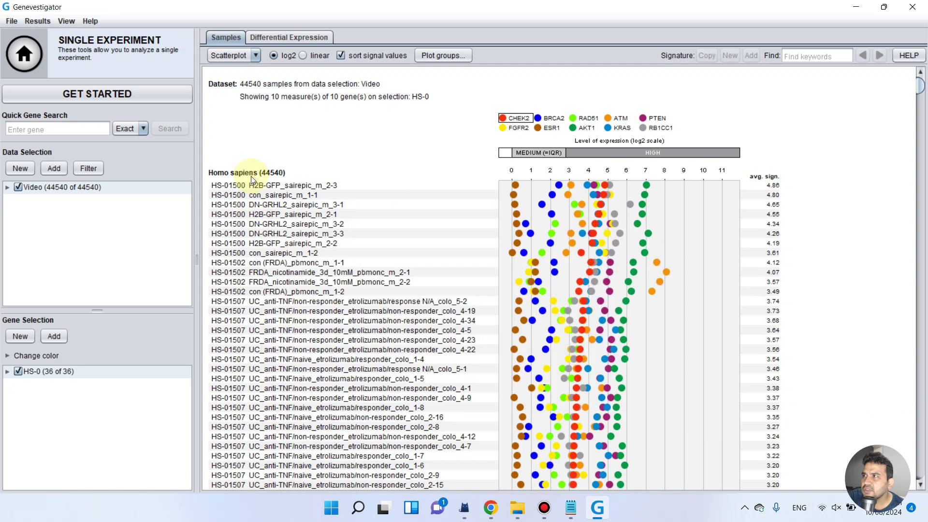
scroll(271, 203, down, 10)
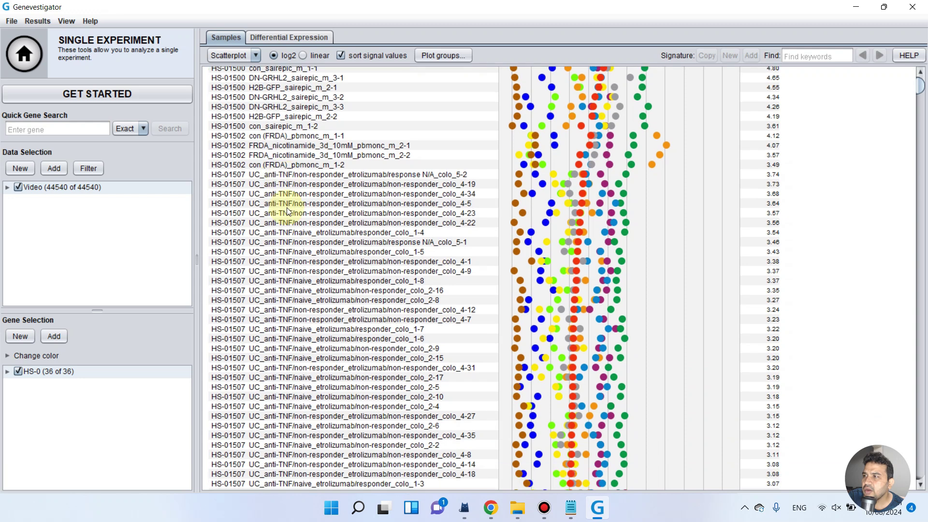
scroll(311, 242, down, 20)
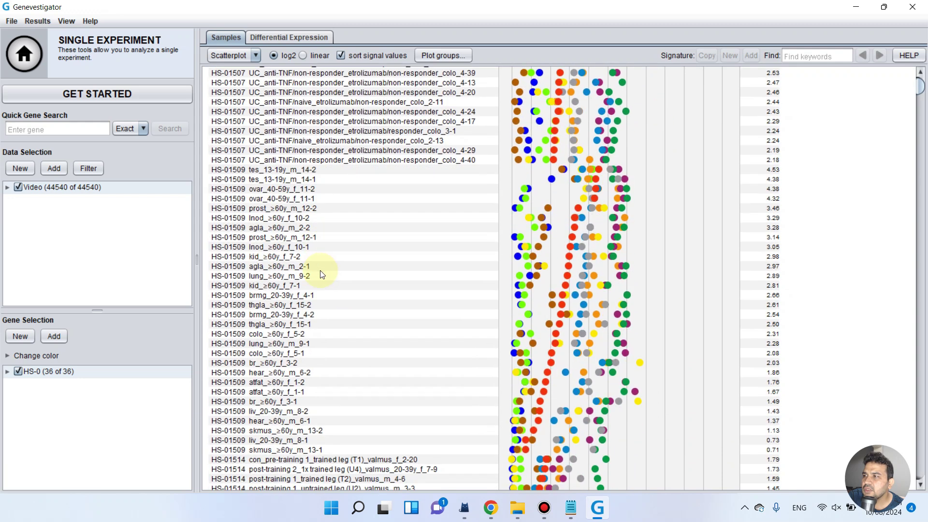
scroll(320, 270, up, 20)
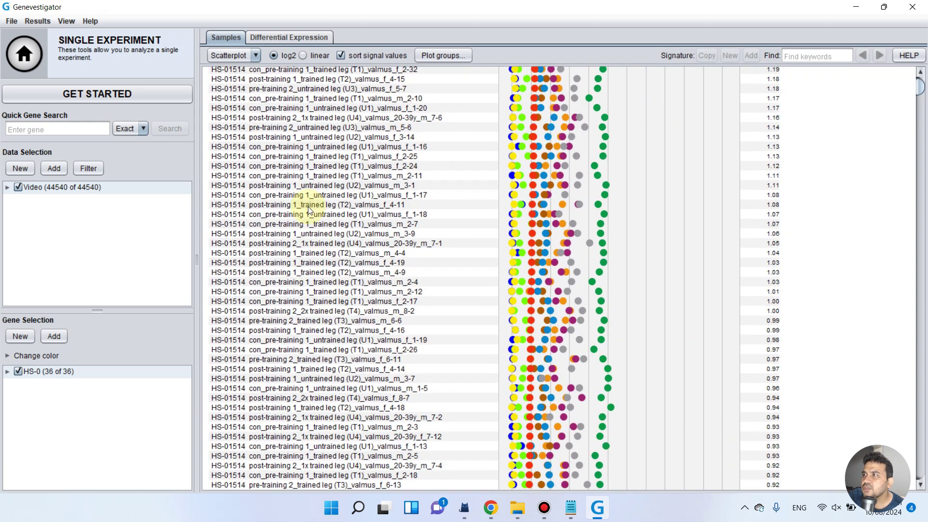
scroll(308, 207, up, 5)
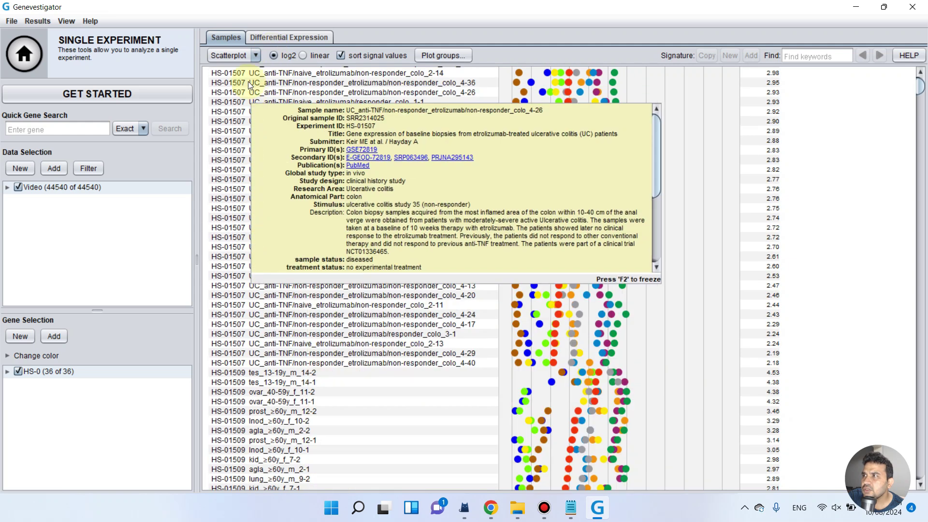
- Show the samples as a heatmap of all genes, look through its rows, and briefly check the Differential Expression tool
click(256, 57)
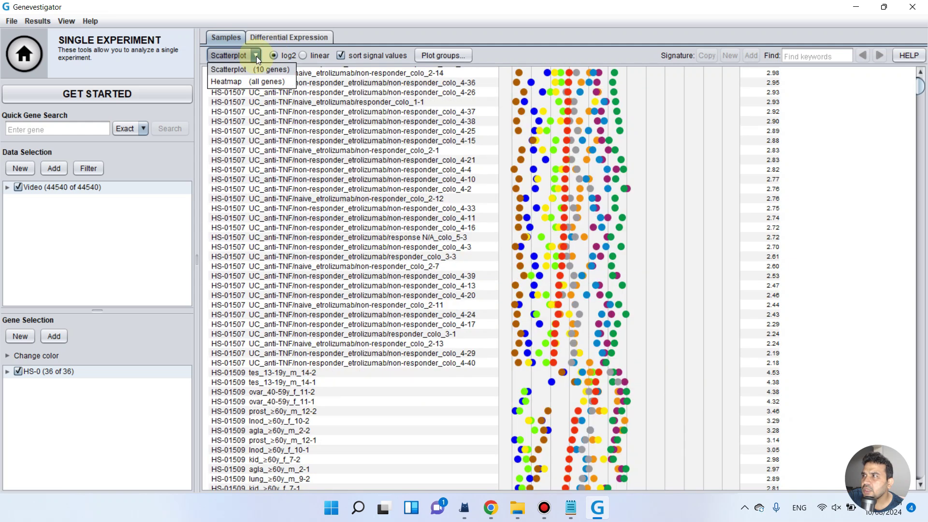
click(248, 81)
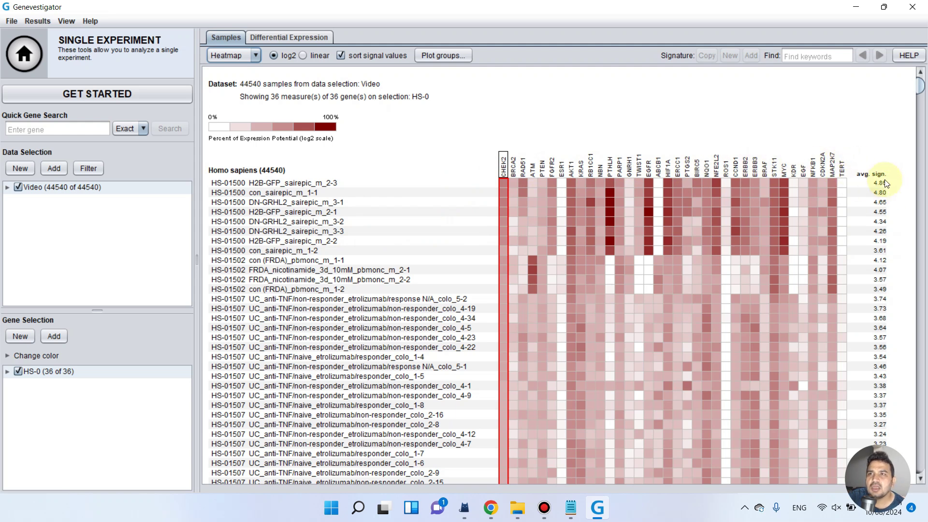
scroll(884, 183, down, 3)
scroll(622, 233, down, 15)
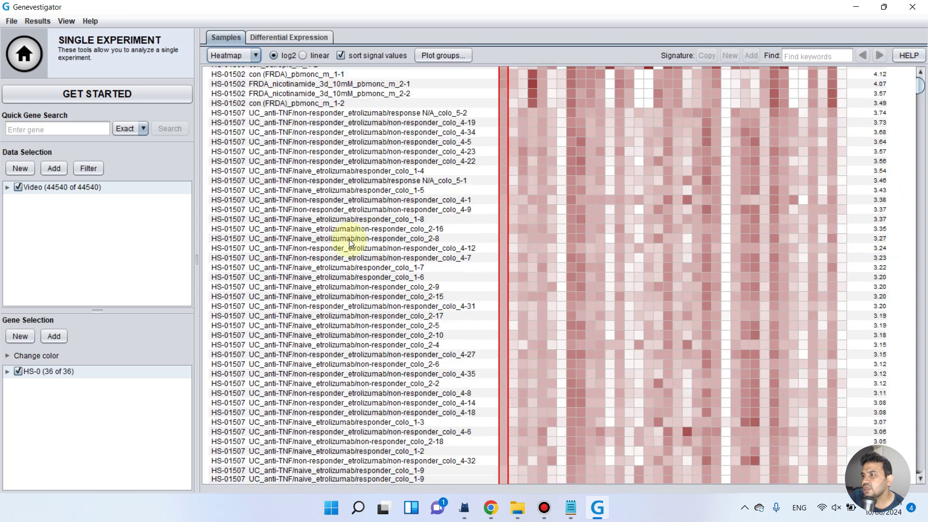
scroll(340, 256, down, 20)
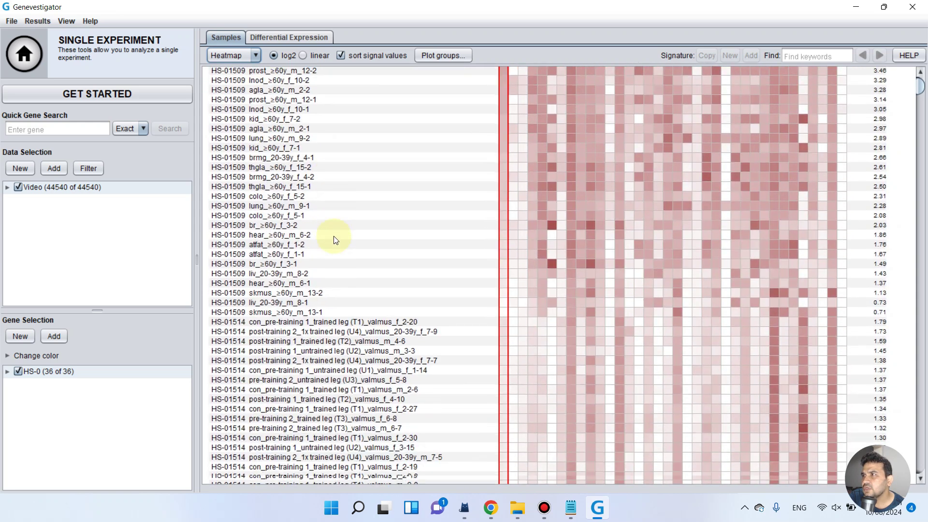
scroll(333, 233, down, 1)
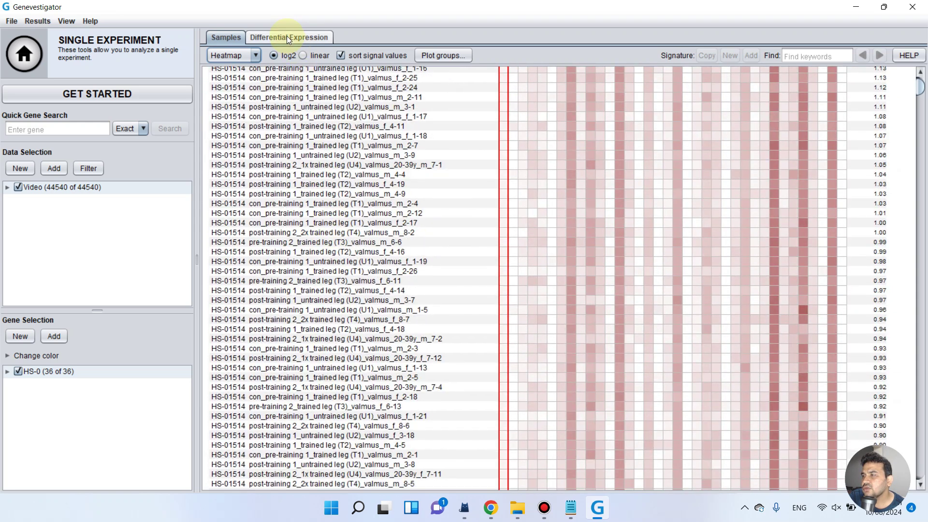
click(286, 37)
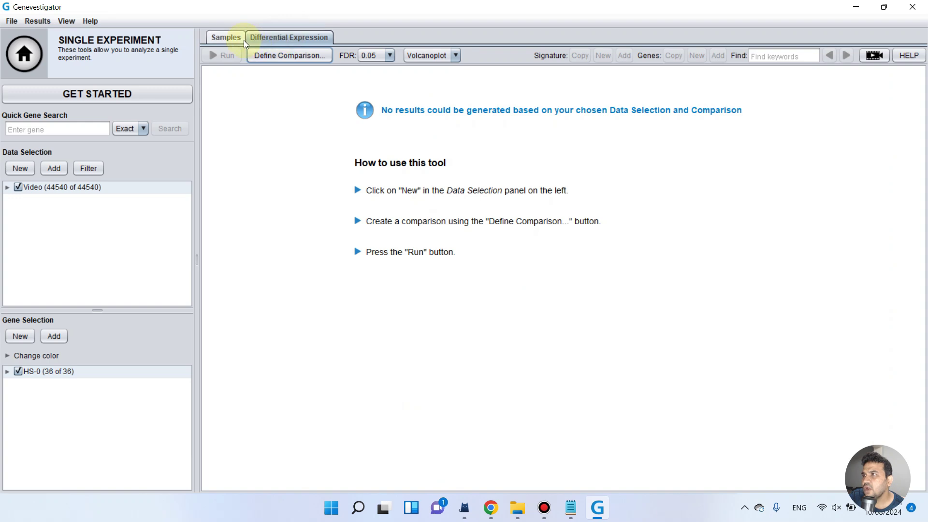
click(227, 37)
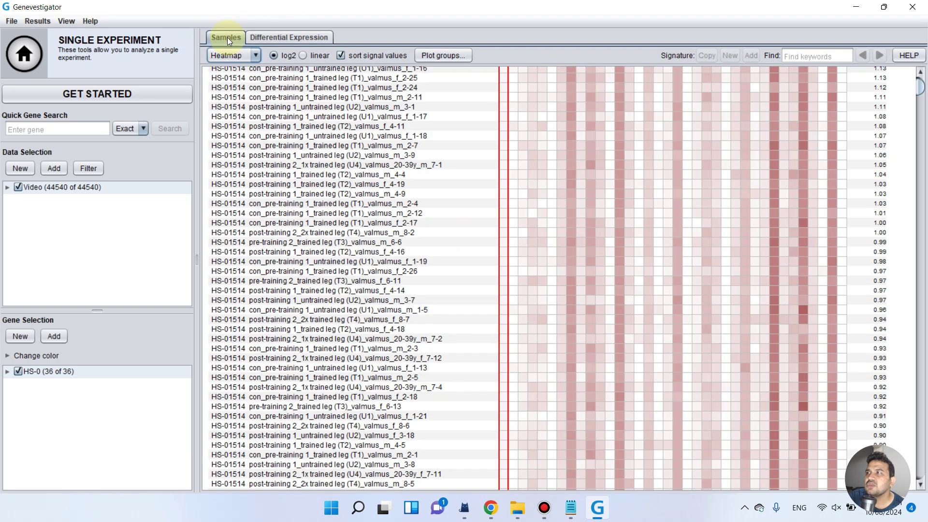
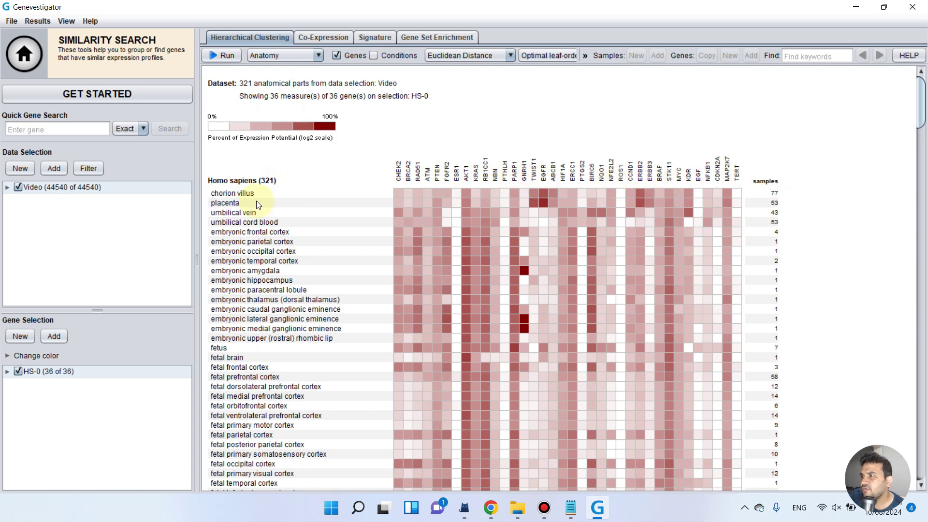
- Examine gene expression across the anatomical parts in the Hierarchical Clustering heatmap
scroll(260, 208, down, 3)
scroll(265, 210, up, 3)
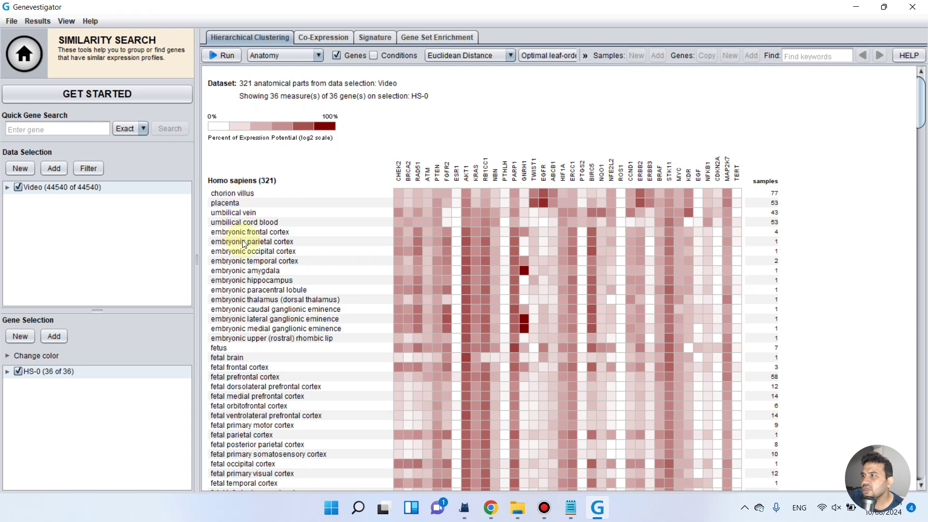
scroll(254, 338, down, 12)
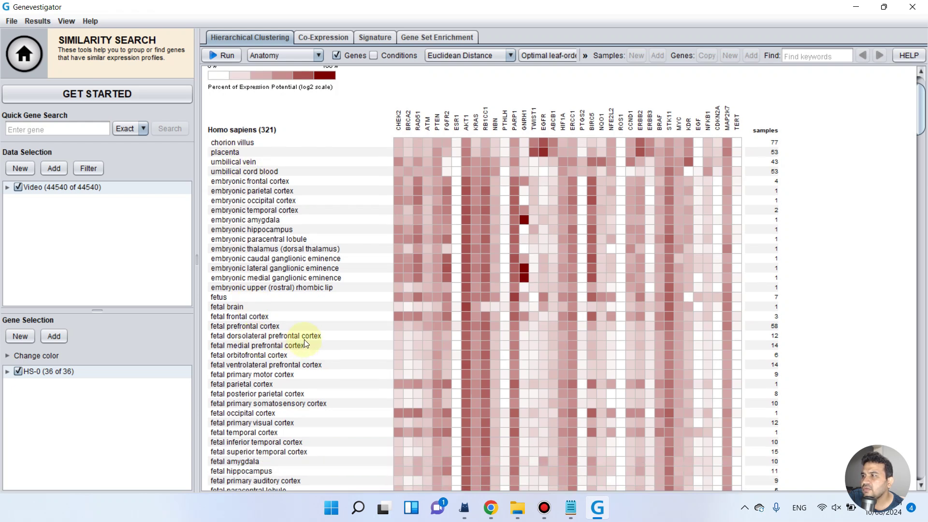
scroll(405, 337, down, 18)
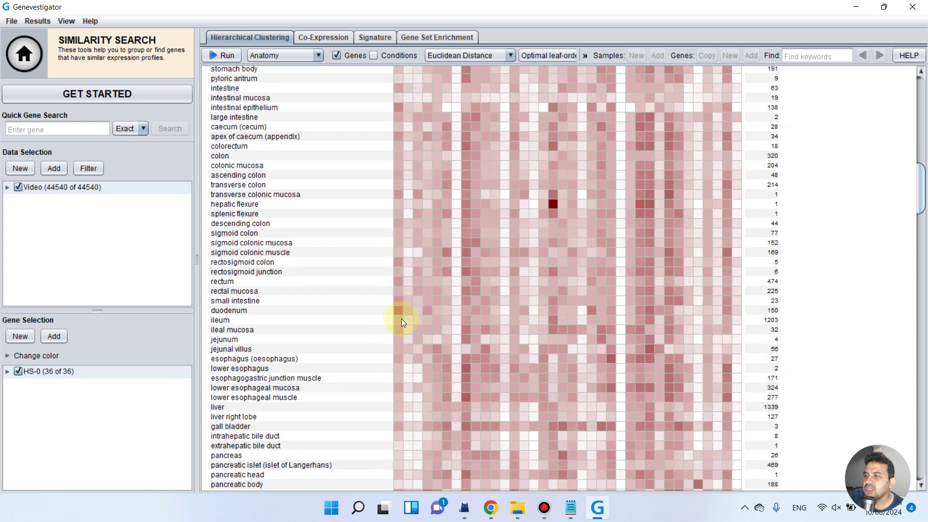
scroll(579, 279, up, 20)
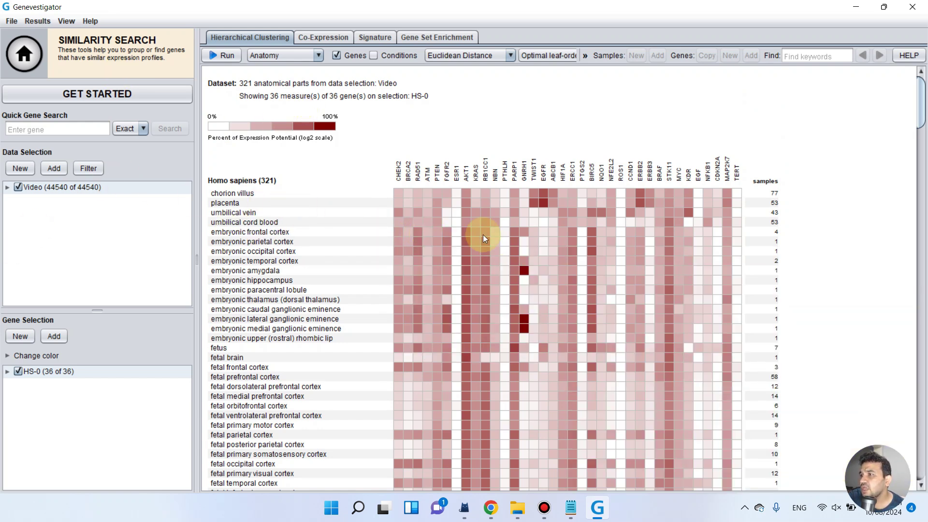
- Save the hierarchical clustering heatmap image at its original size as a PDF file in the Downloads folder
click(37, 22)
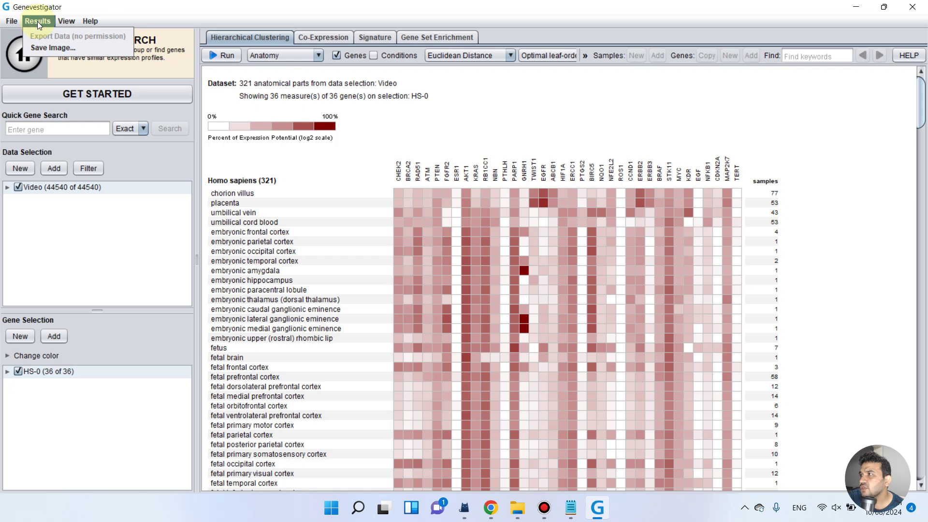
click(54, 48)
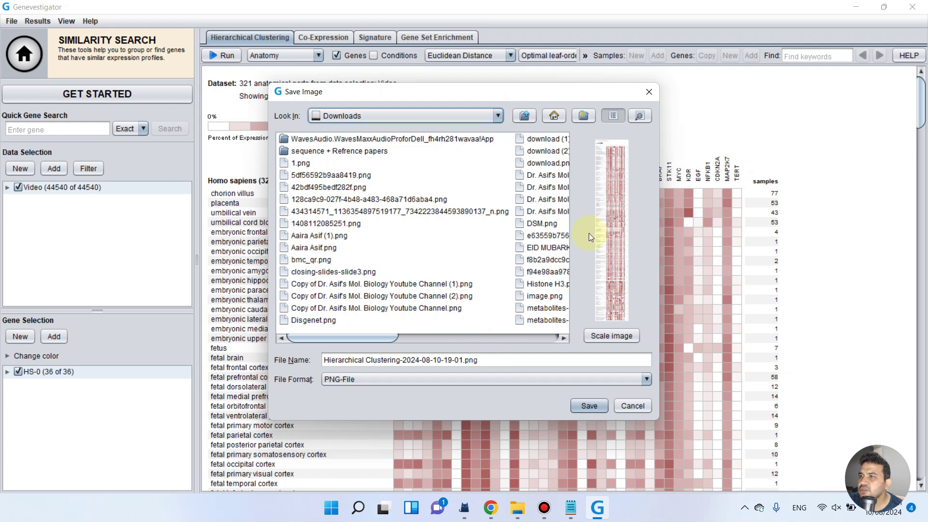
click(610, 335)
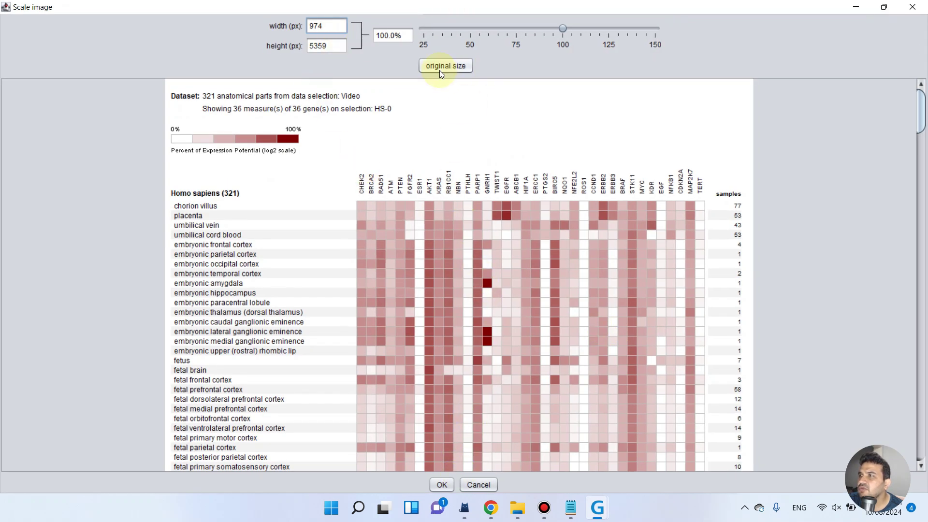
drag(562, 27, 593, 29)
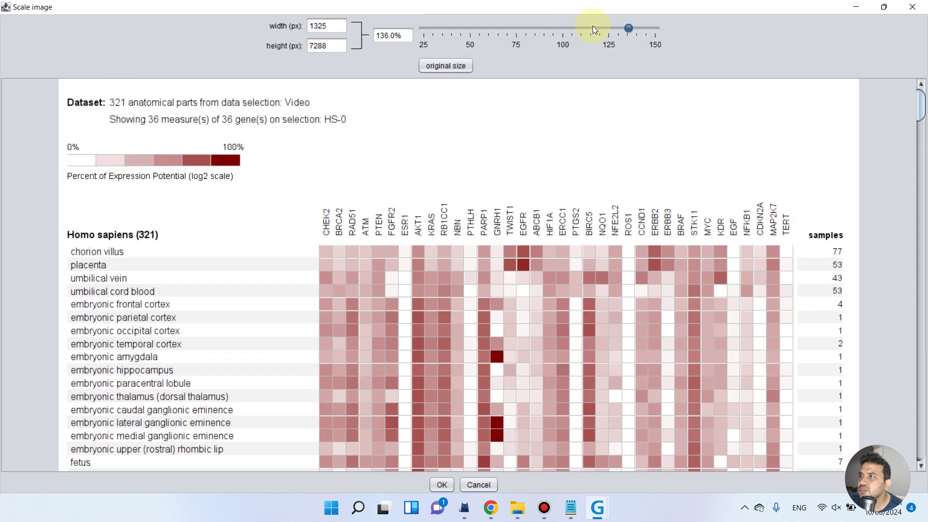
click(459, 66)
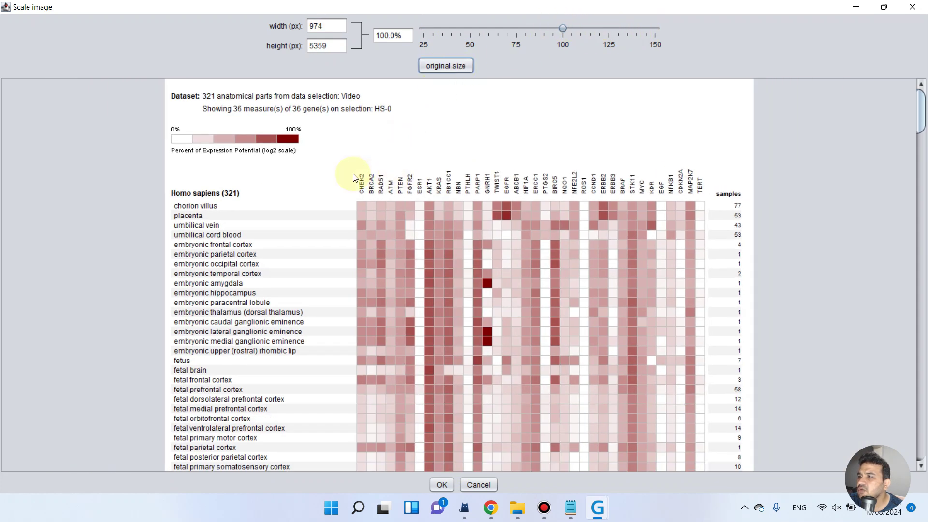
click(448, 486)
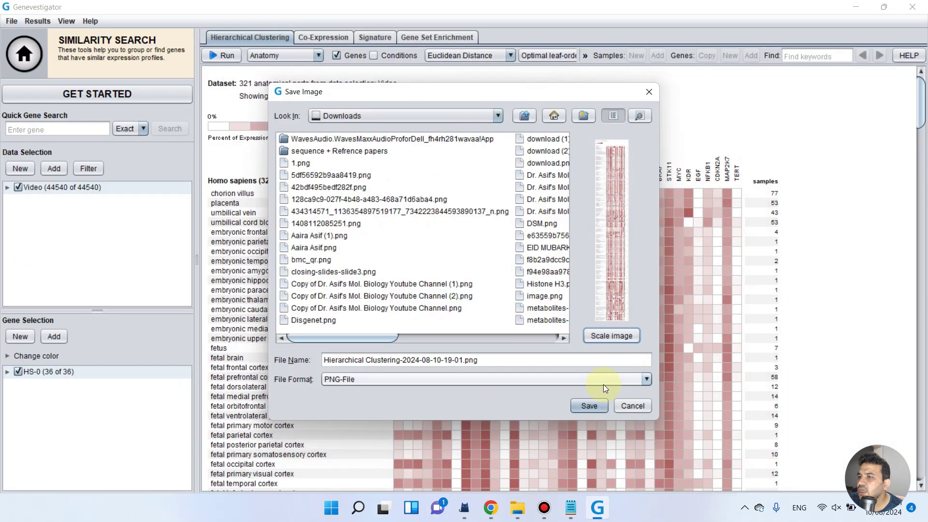
click(645, 376)
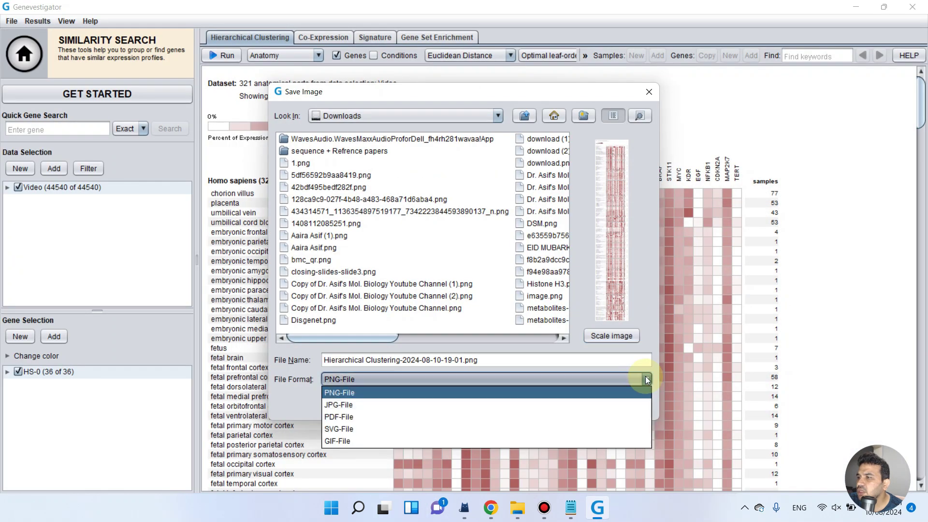
click(631, 415)
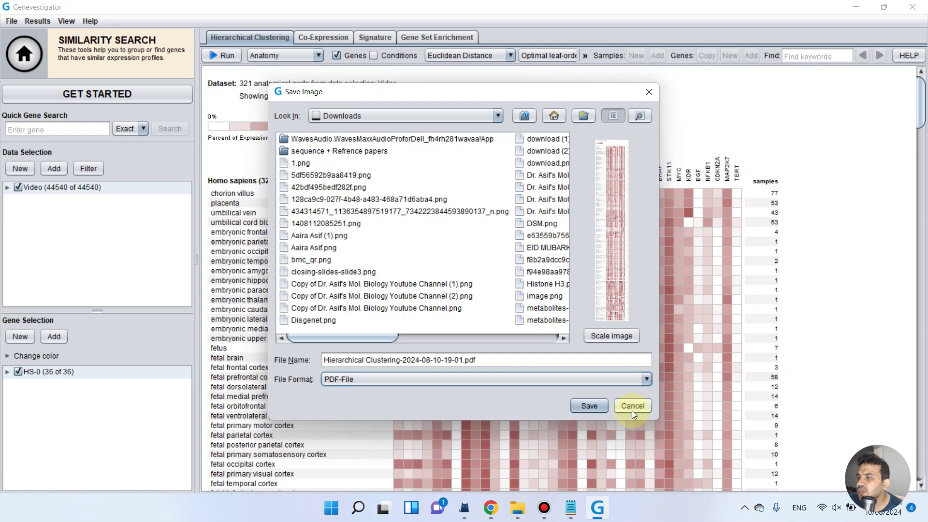
click(590, 405)
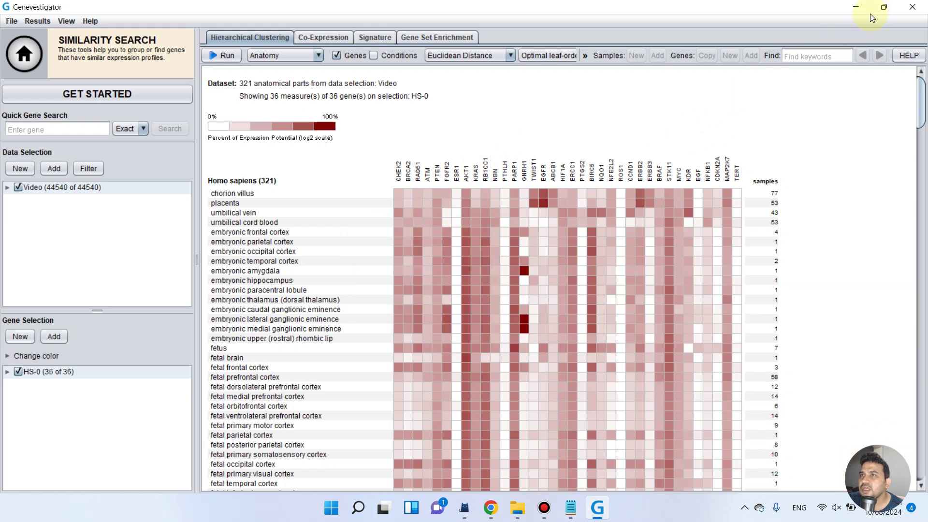
- Open the saved Hierarchical Clustering PDF from Downloads, look through its heatmap in Adobe Acrobat, and switch back to Genevestigator
click(857, 5)
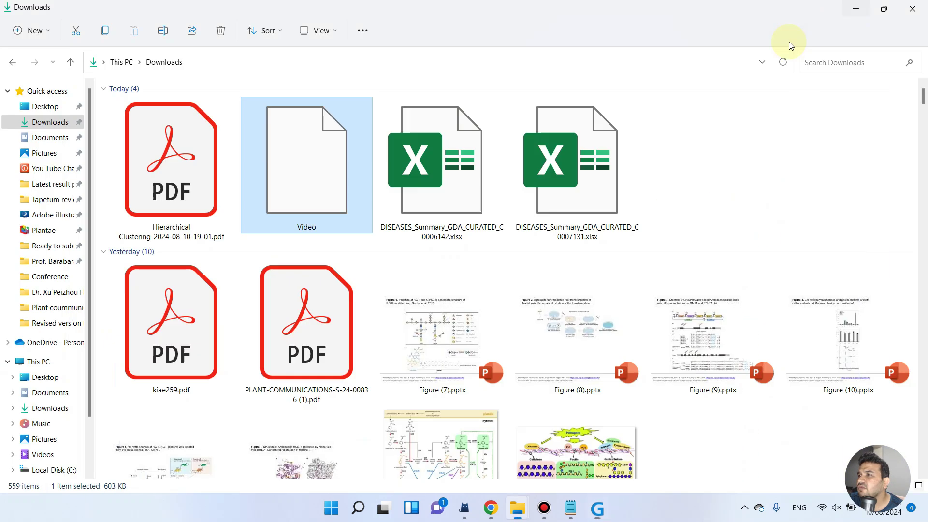
double_click(202, 169)
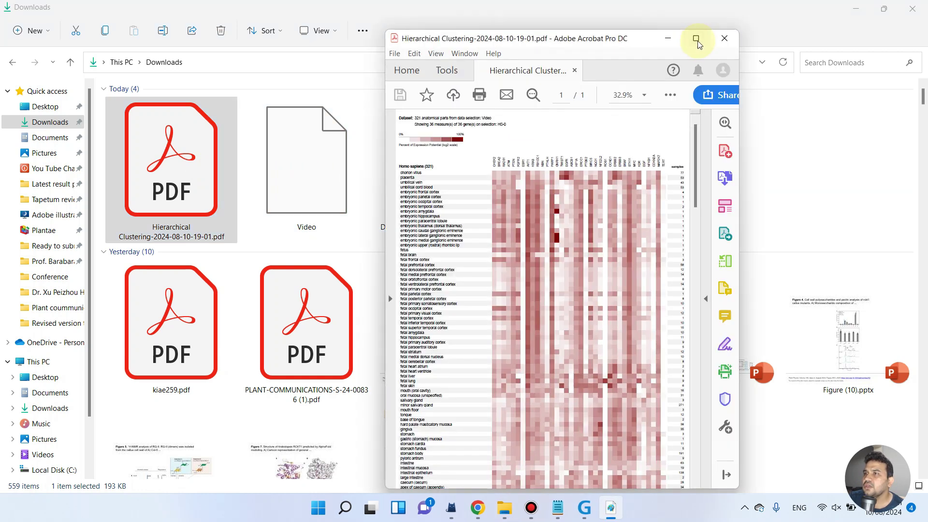
click(696, 38)
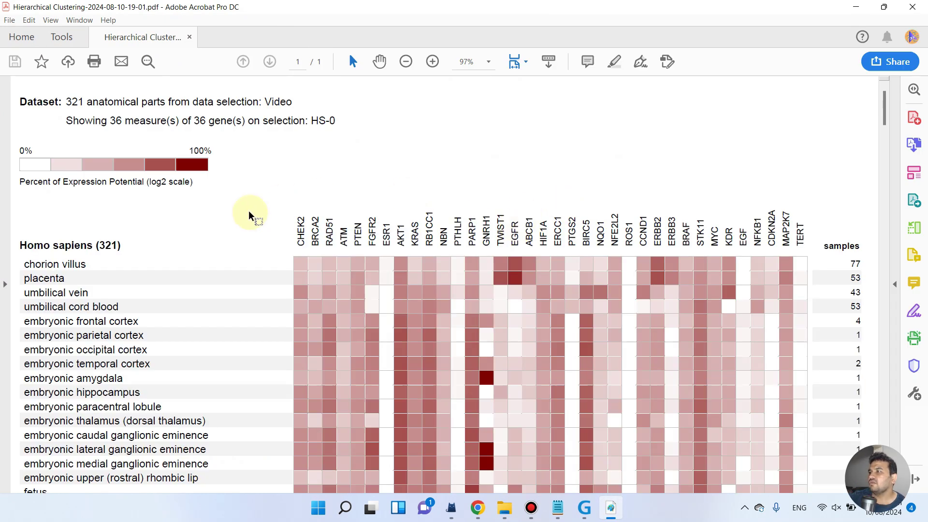
scroll(412, 219, down, 1)
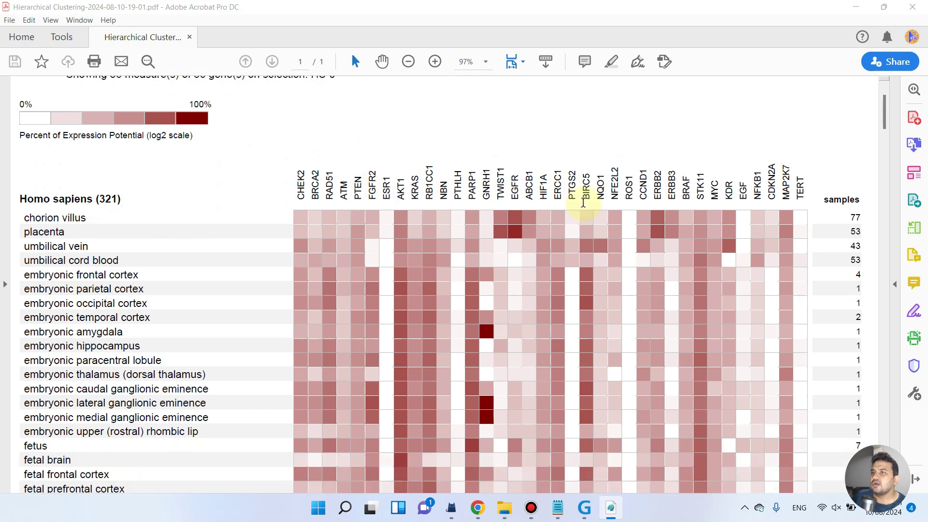
scroll(628, 241, down, 2)
scroll(182, 290, down, 12)
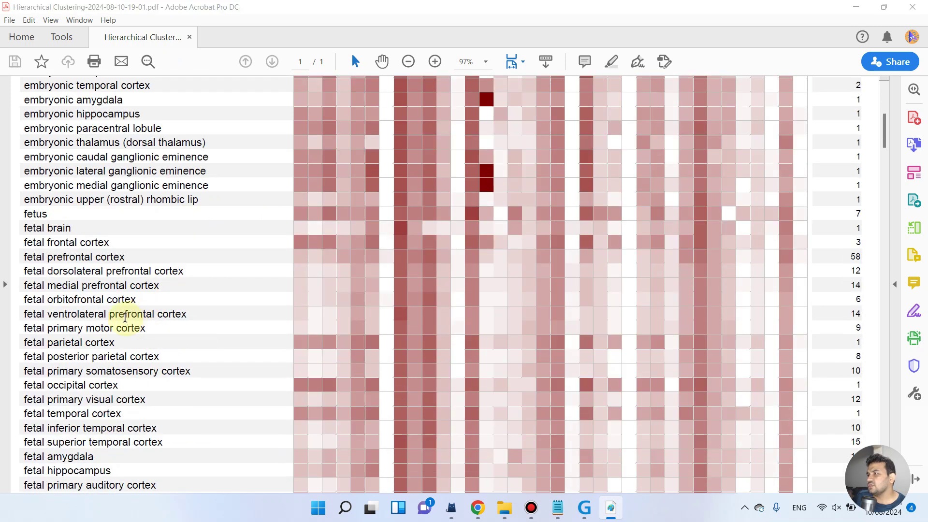
scroll(183, 394, down, 8)
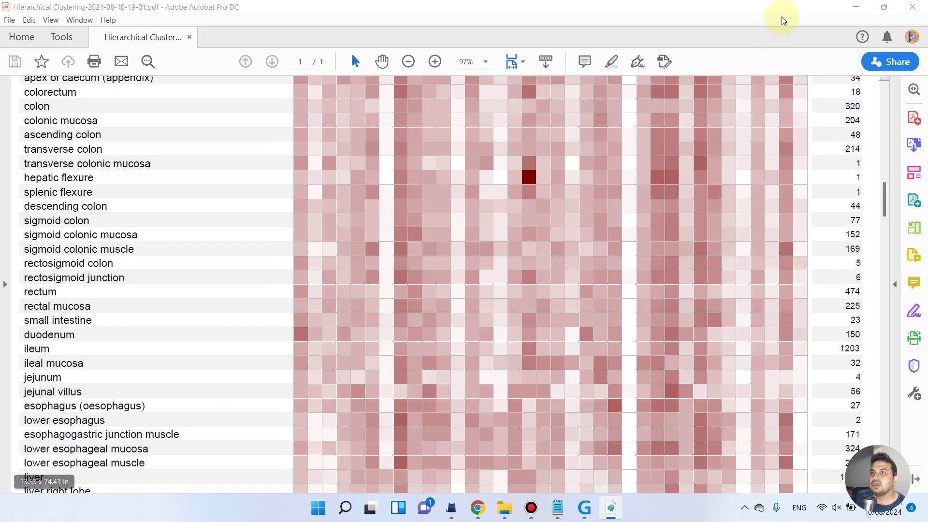
double_click(821, 6)
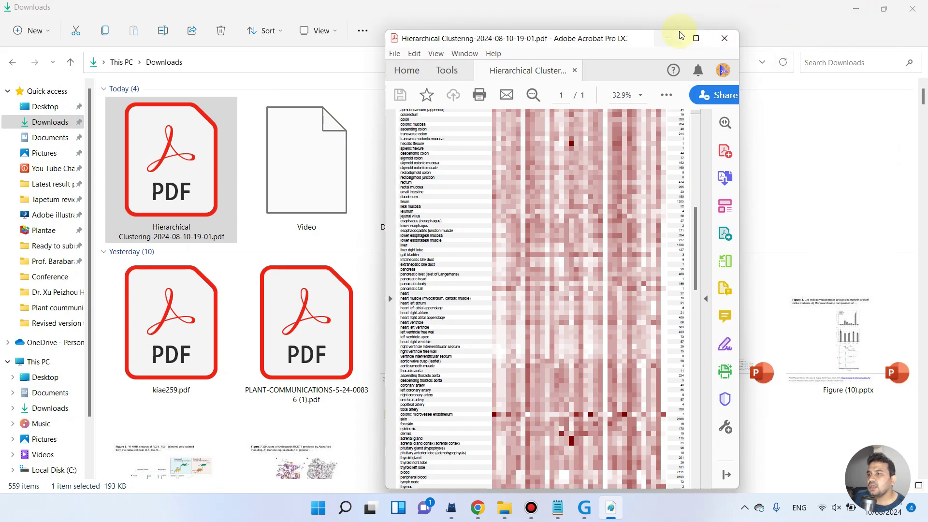
click(670, 37)
click(585, 508)
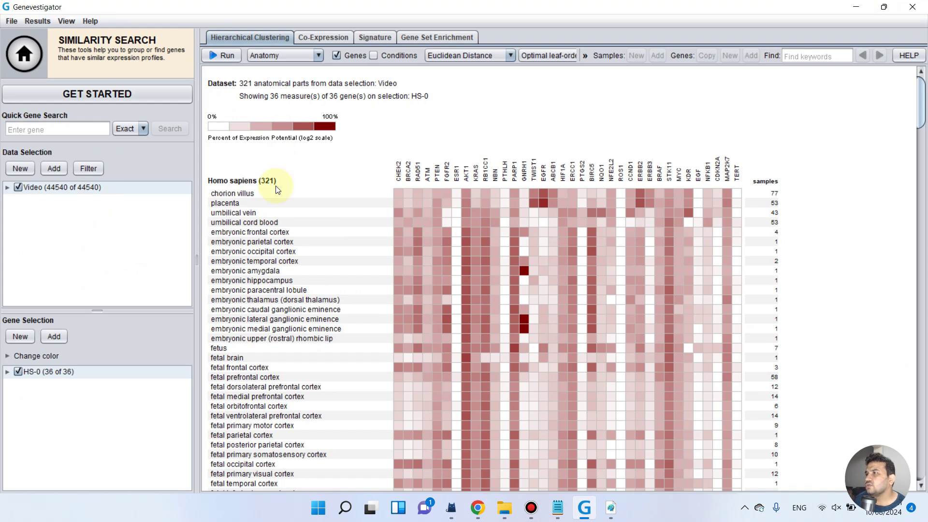
- View the clustering heatmap by cell types and by perturbations, and return it to anatomy
click(318, 56)
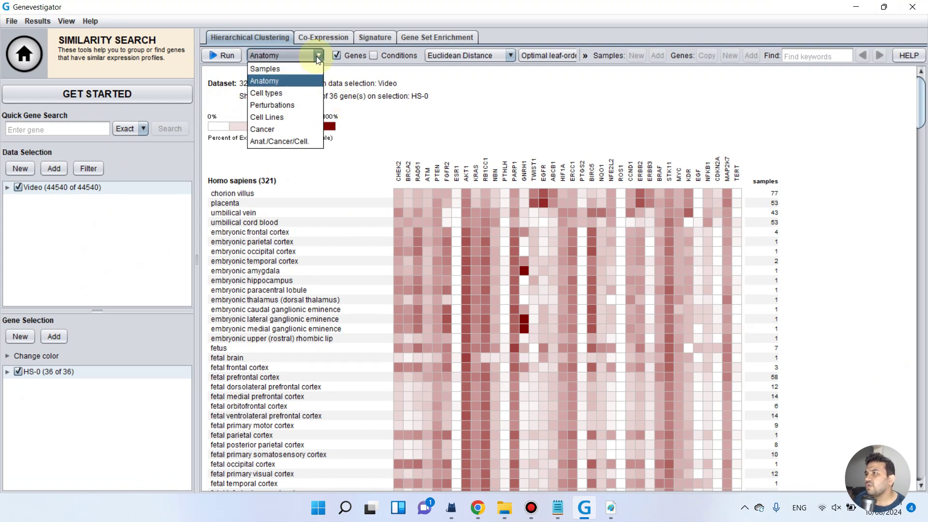
click(299, 92)
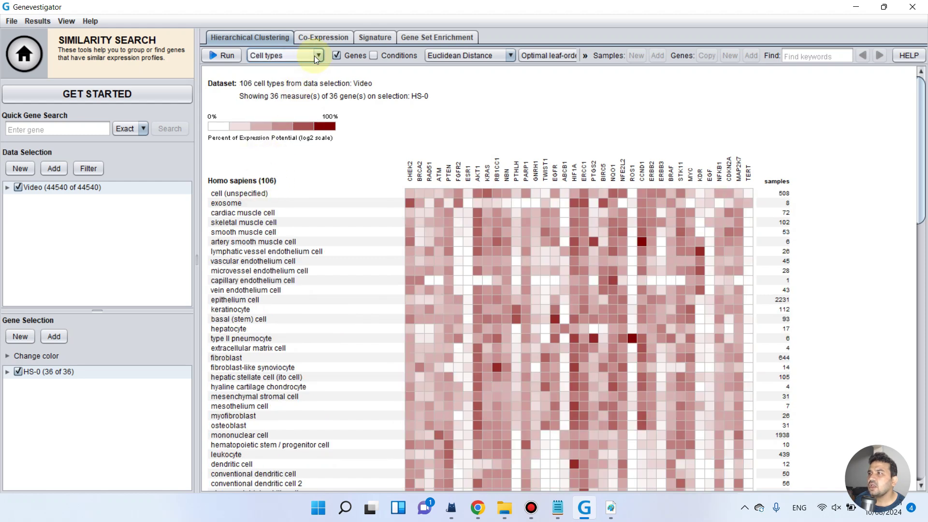
click(314, 56)
click(306, 109)
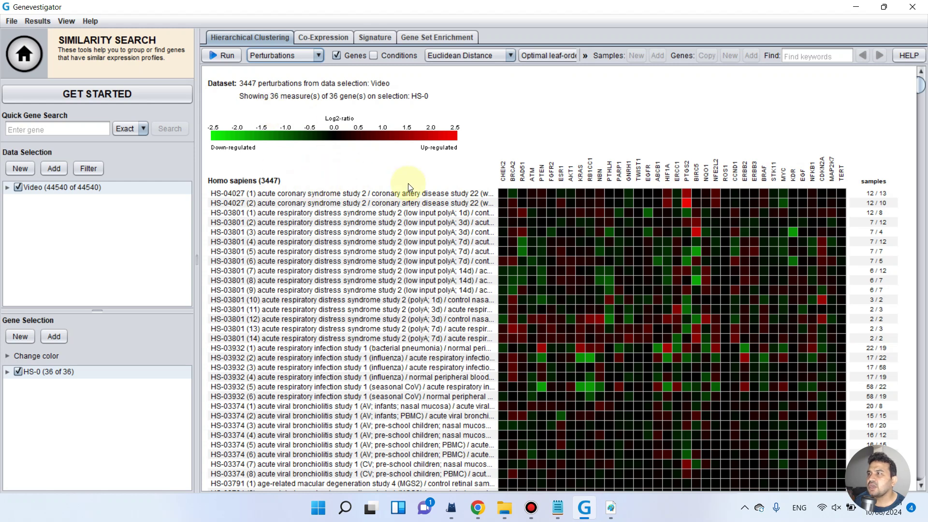
click(314, 55)
click(294, 80)
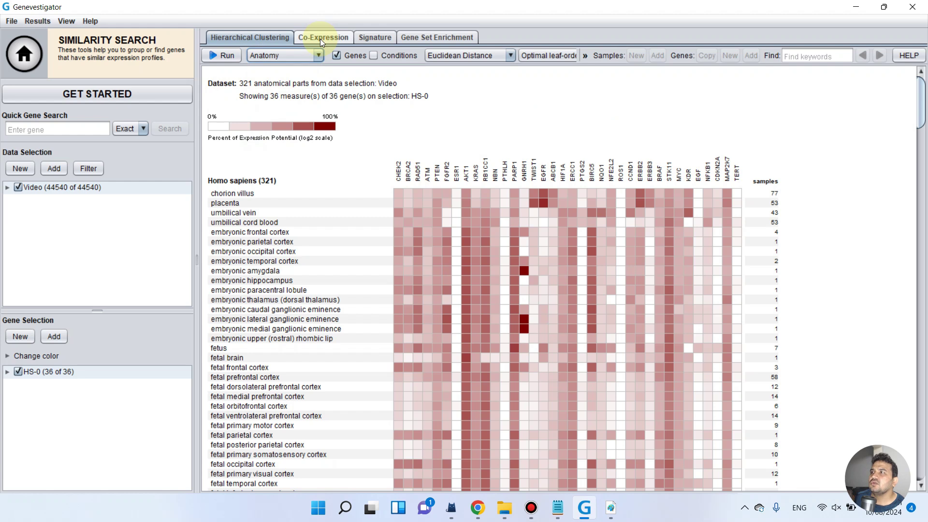
- Open the Co-Expression tool, switch to Notepad and copy the first protein ID, P00533, from PCD.txt
click(320, 38)
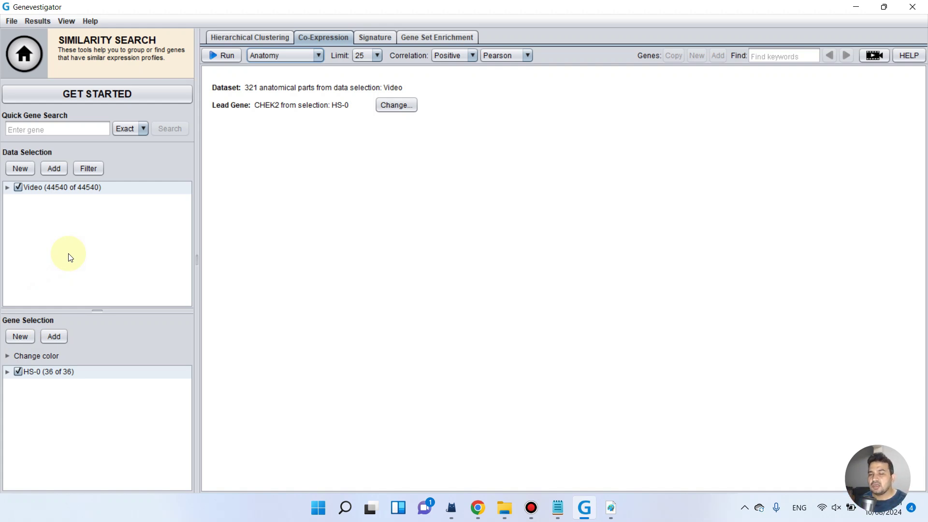
click(612, 510)
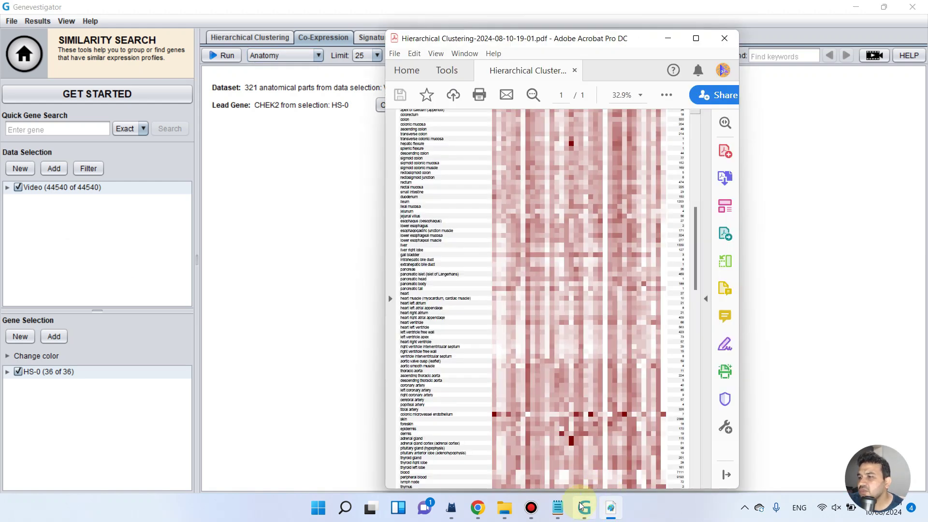
click(559, 507)
click(64, 58)
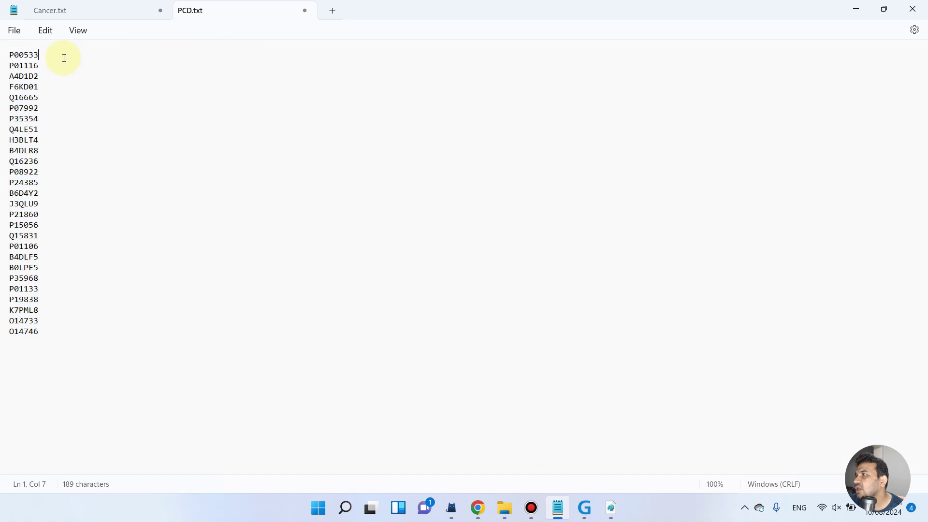
drag(39, 53, 14, 58)
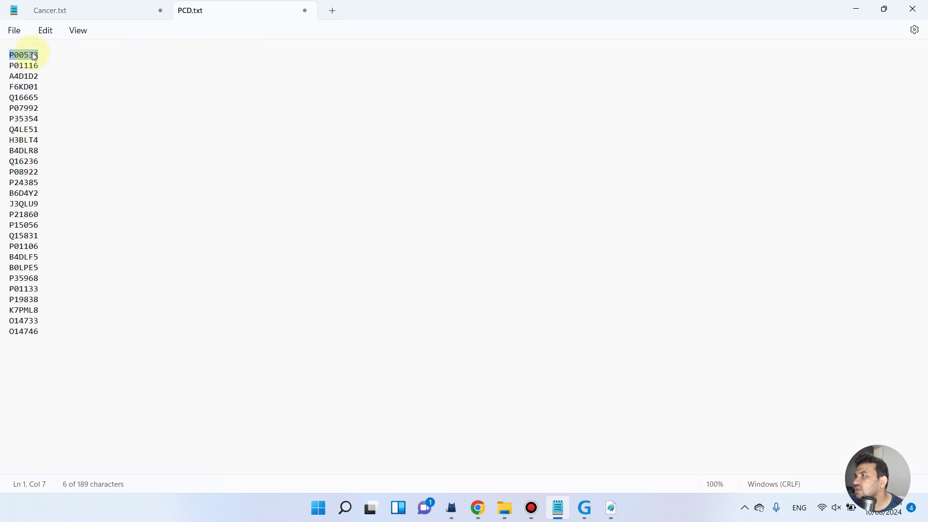
right_click(31, 56)
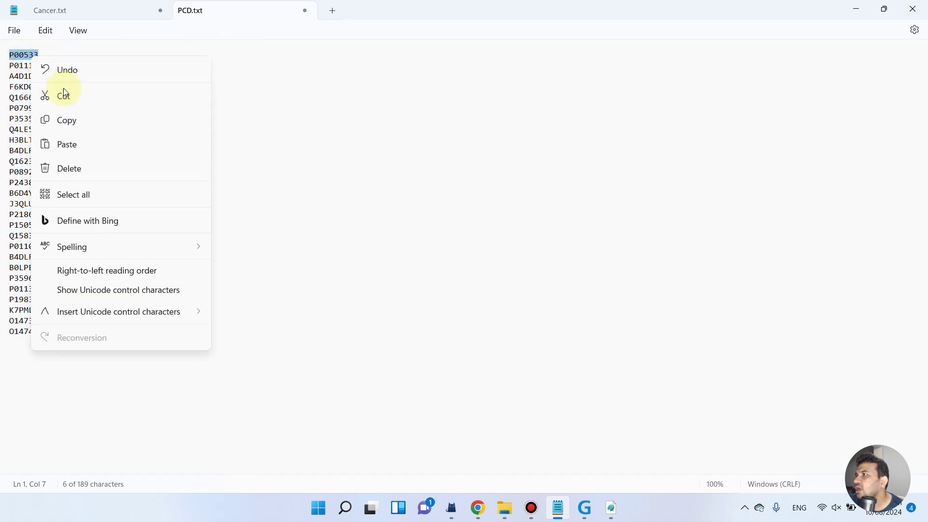
click(87, 116)
- Return to Genevestigator and create a new Homo sapiens gene selection HS-1 from the ID P00533, accepting the EGFR gene
click(852, 4)
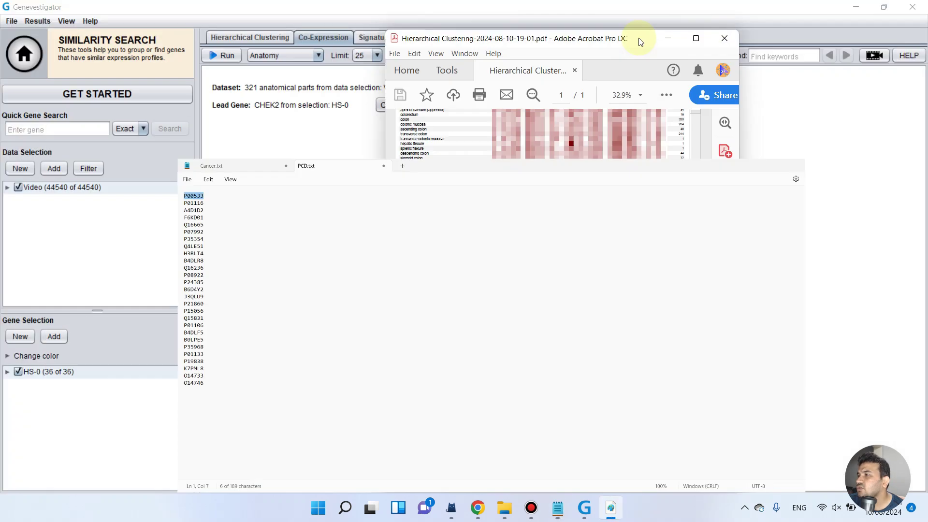
click(667, 38)
click(29, 335)
click(499, 200)
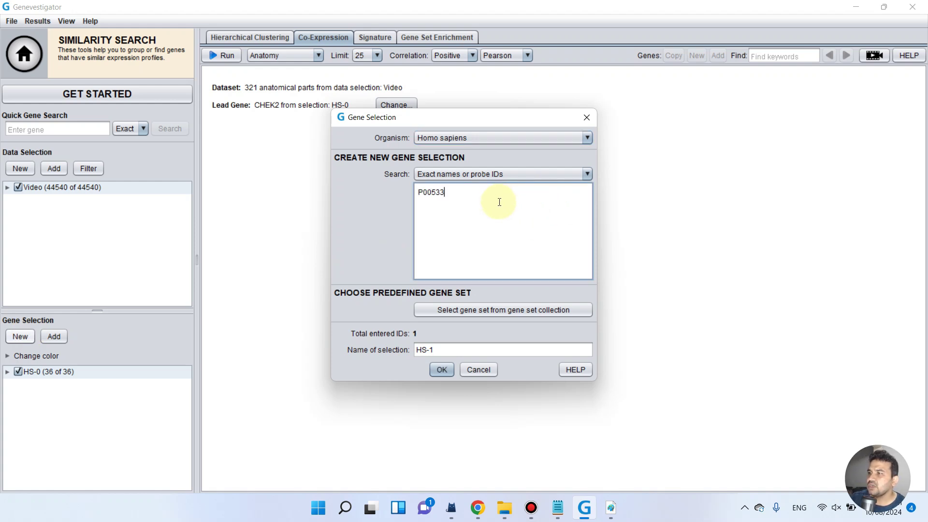
click(442, 367)
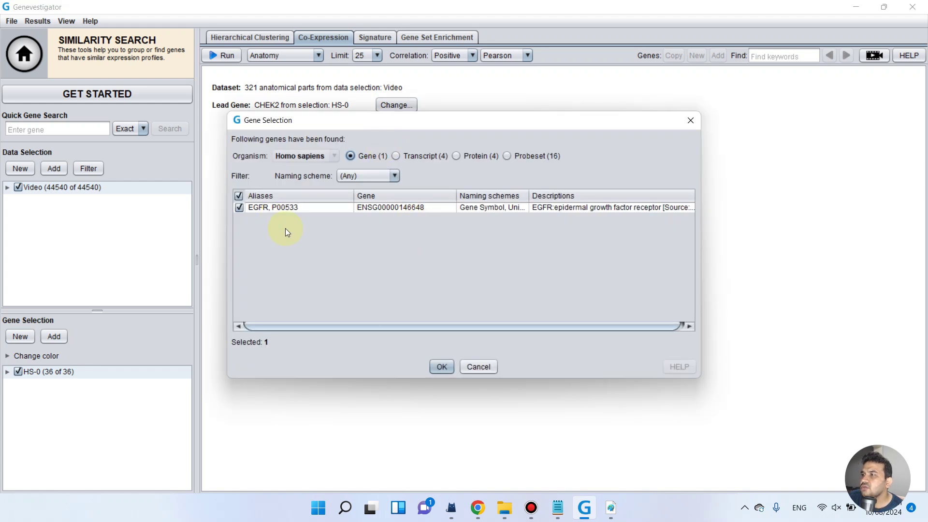
click(450, 368)
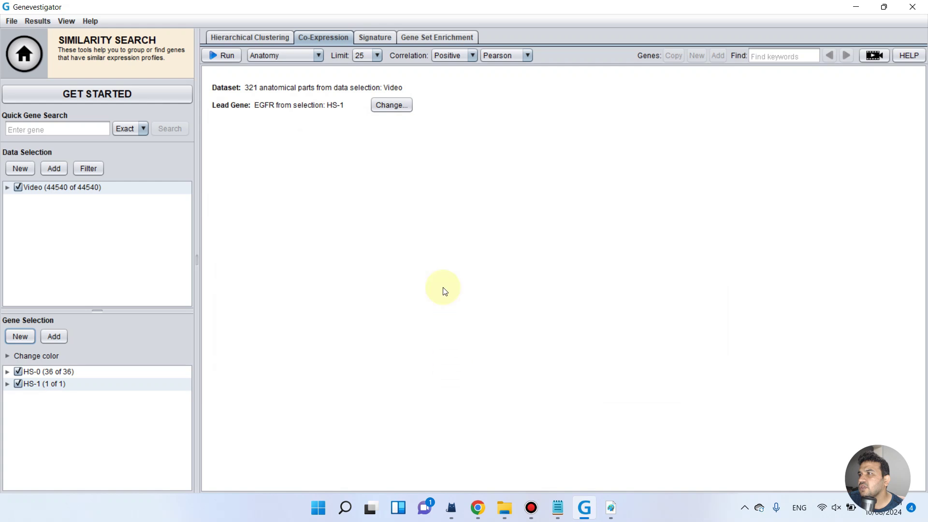
- Run the co-expression analysis for lead gene EGFR across anatomy, with a limit of 25 and positive Pearson correlation
click(391, 107)
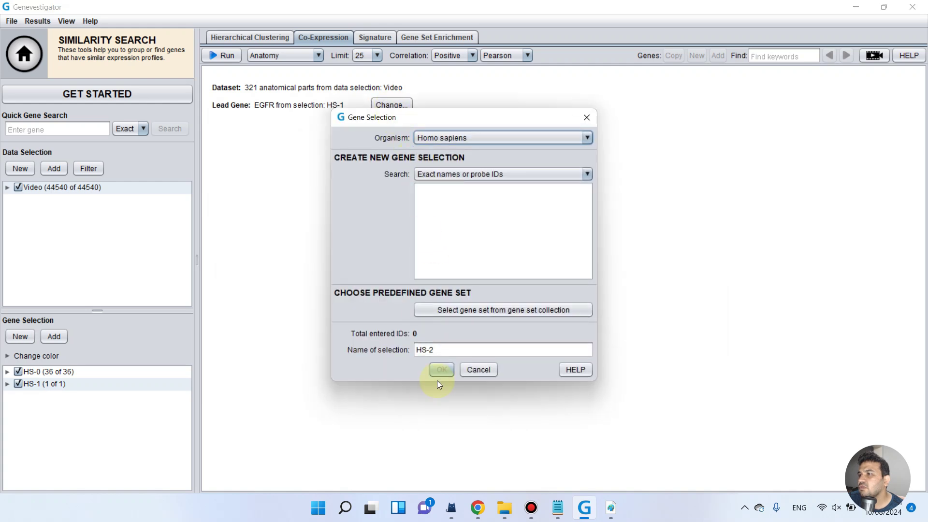
click(582, 117)
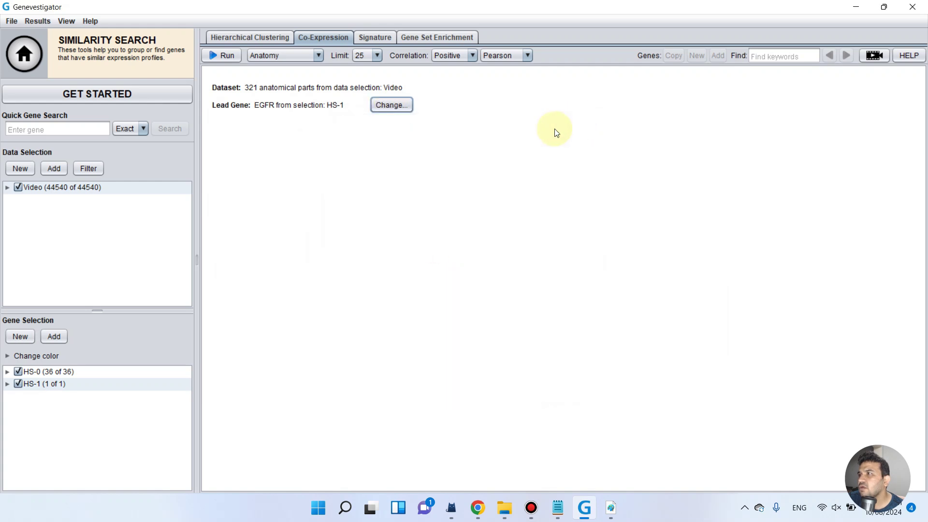
click(224, 54)
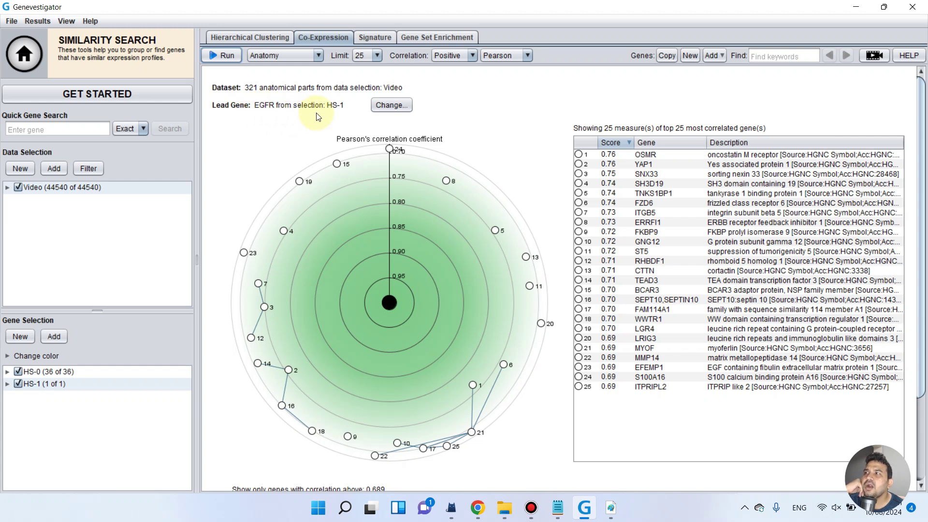
- Set the co-expression plot to connect genes with a mutual correlation of at least 0.750
scroll(414, 332, down, 5)
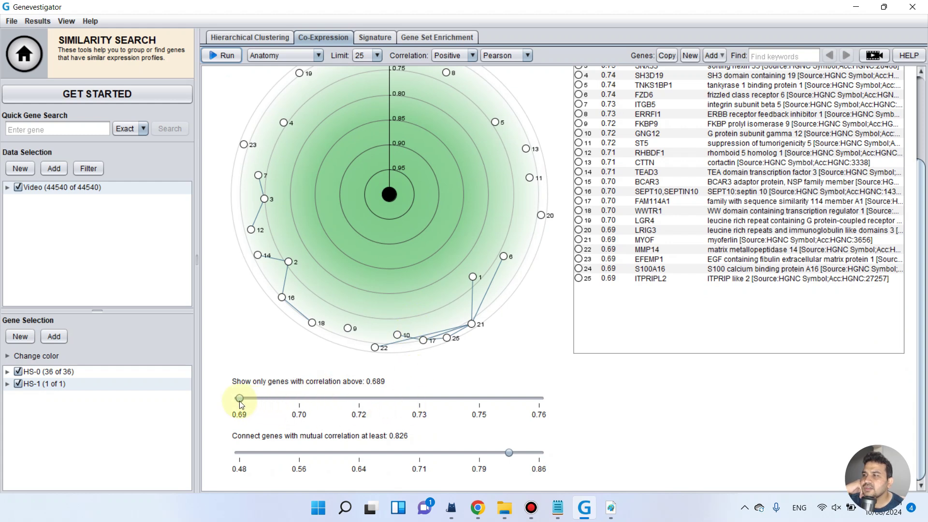
drag(241, 400, 230, 450)
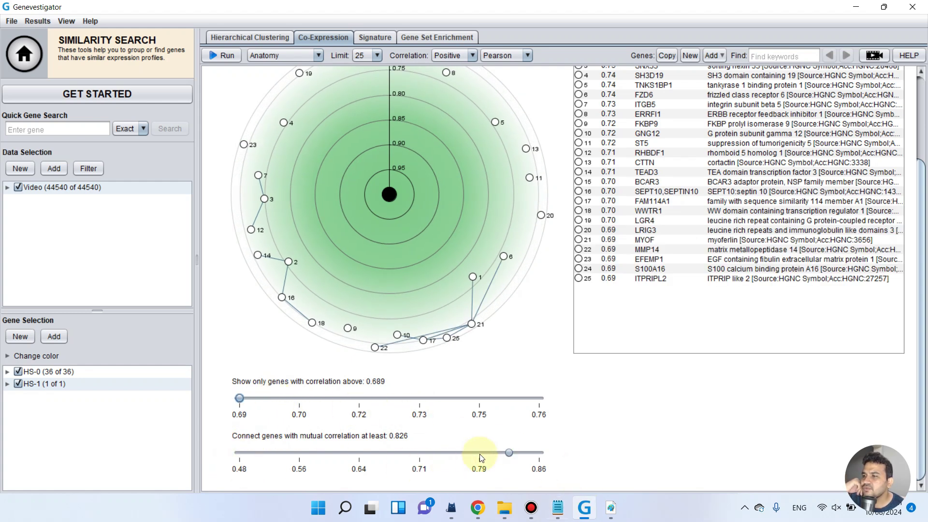
drag(509, 451, 421, 453)
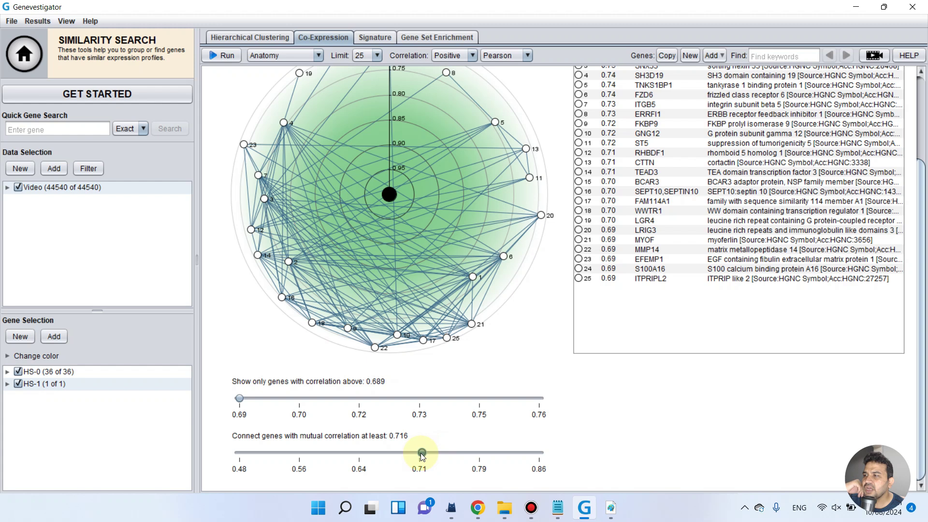
drag(422, 455, 447, 494)
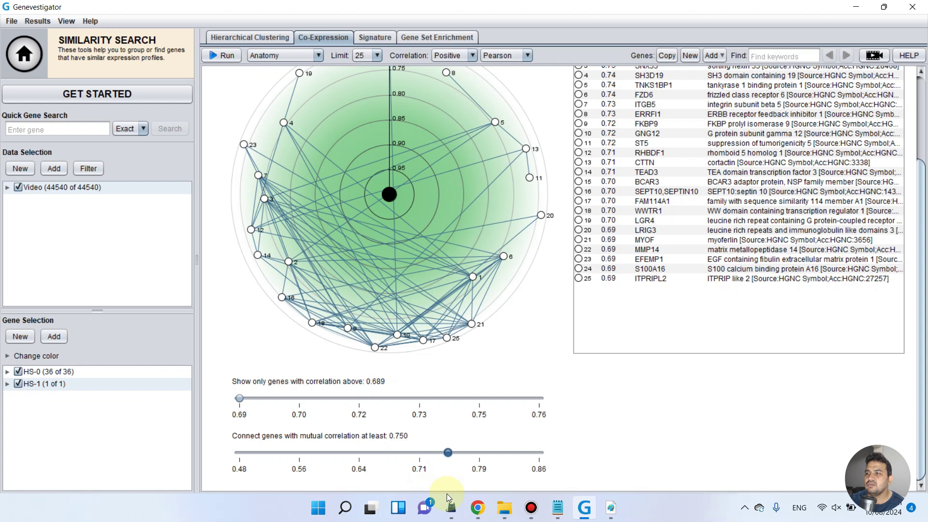
scroll(491, 408, up, 2)
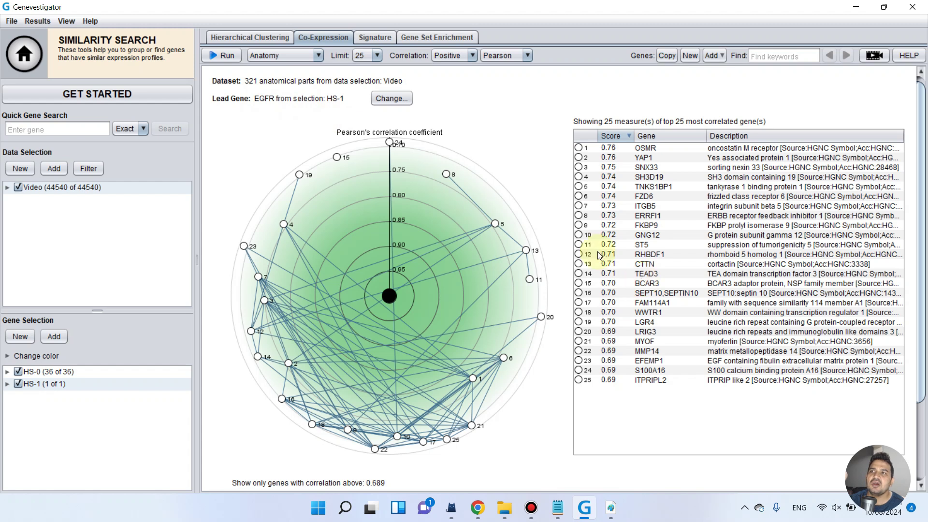
- Switch the co-expression result to gene selection HS-0 and save its image as a PDF in the Downloads folder
click(48, 371)
click(37, 20)
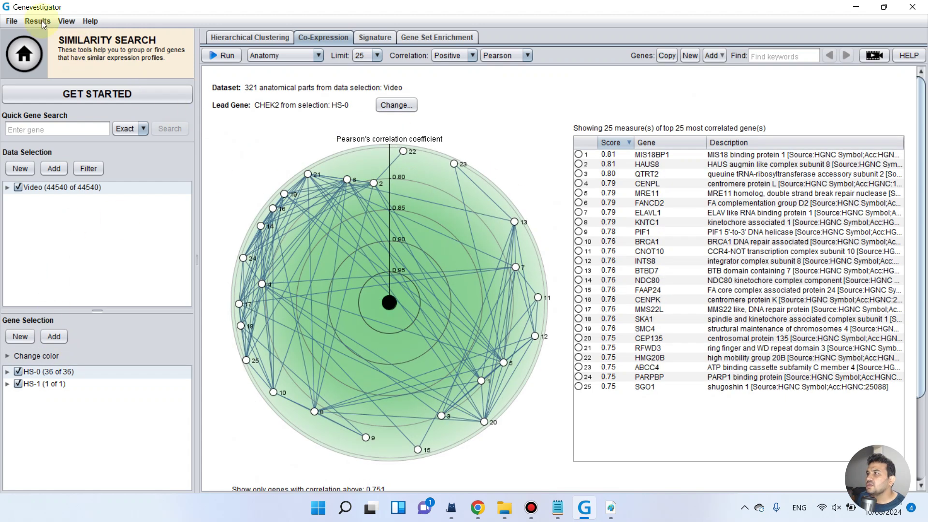
click(61, 49)
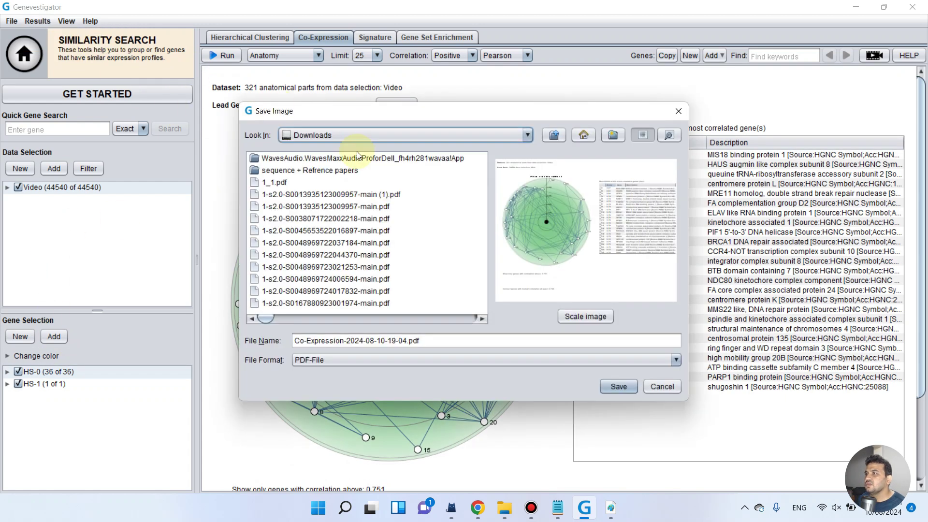
click(621, 386)
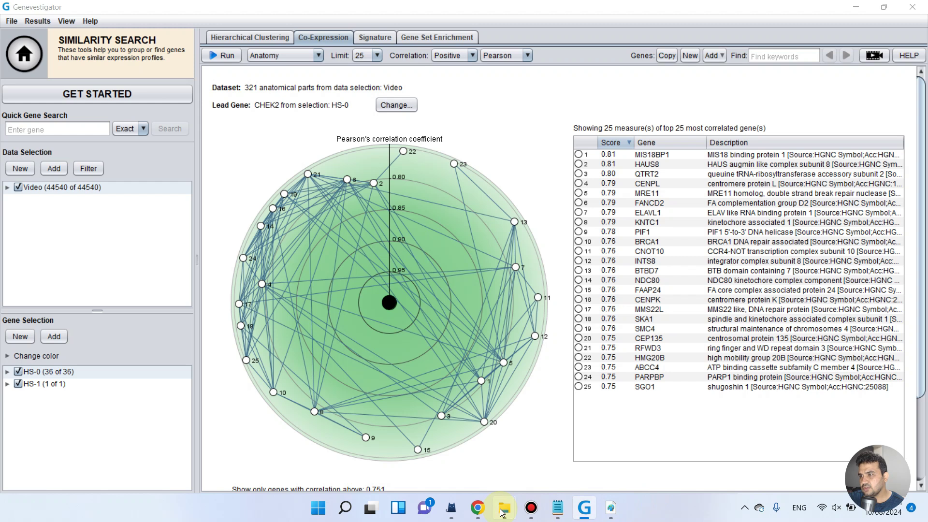
- Open the saved Co-Expression PDF from Downloads in Adobe Acrobat, maximize it and enlarge the page to 75%
mouse_move(504, 507)
click(668, 442)
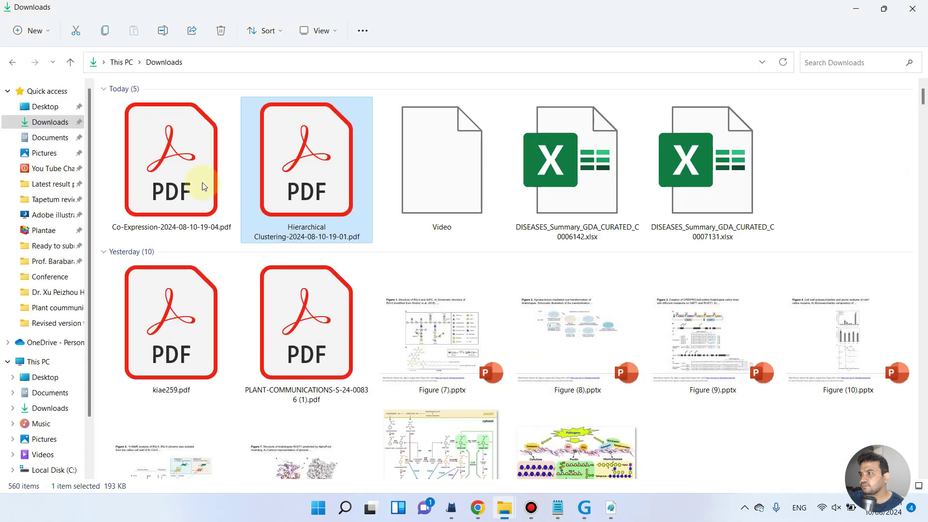
click(152, 163)
double_click(169, 166)
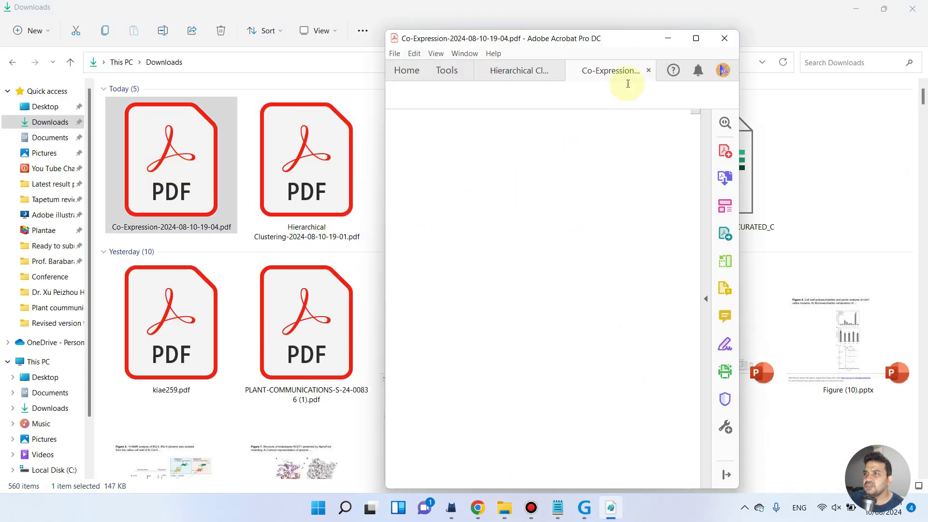
click(695, 38)
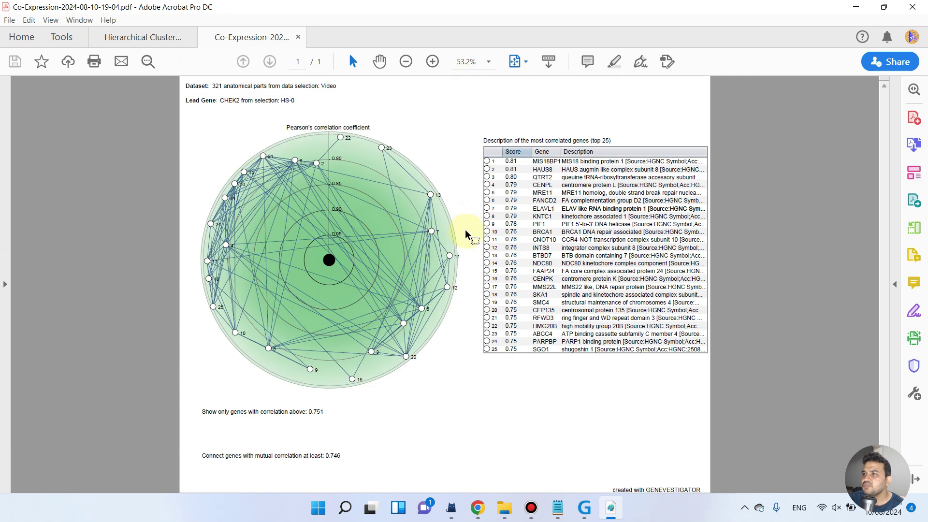
click(431, 62)
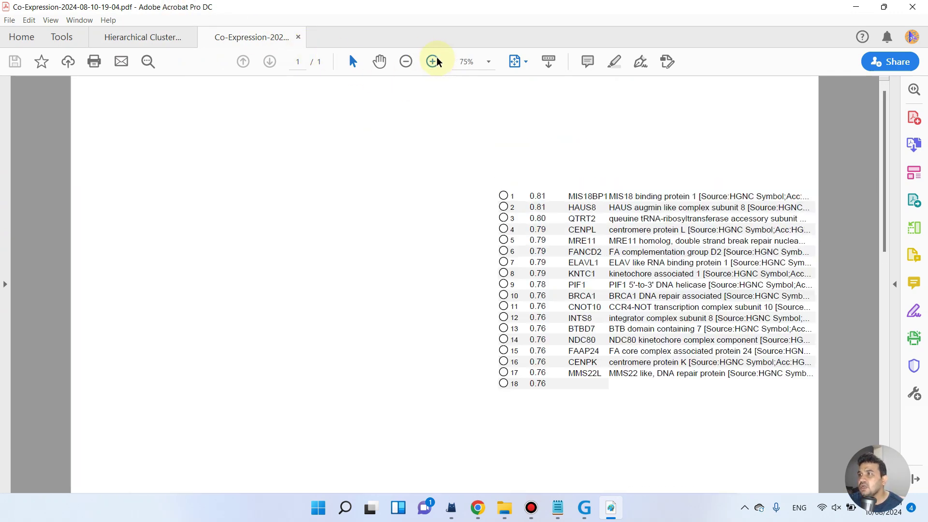